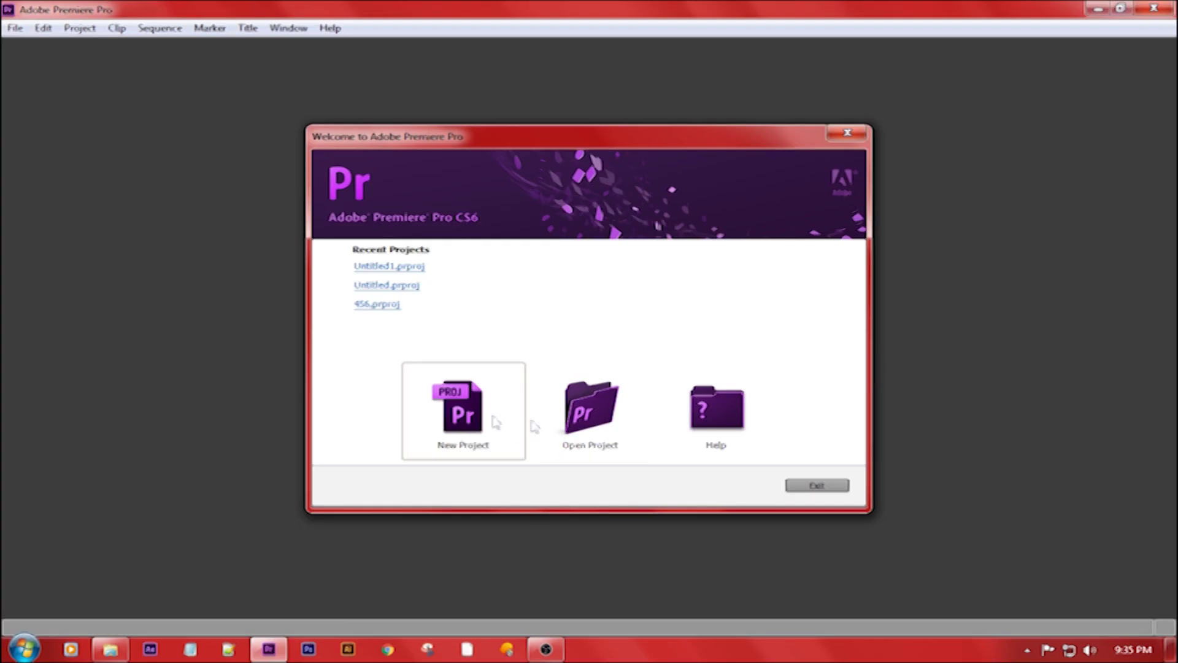
Create the new project test with Sequence 01 from the DVCPROHD 29.97 preset
click(495, 421)
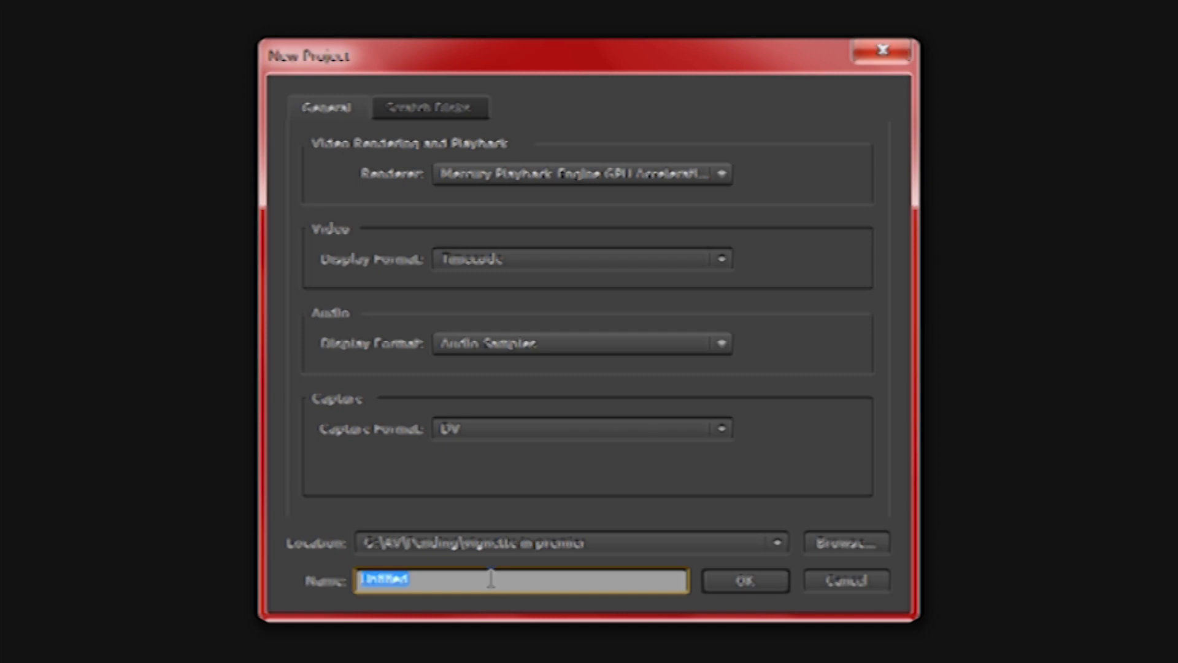
click(747, 581)
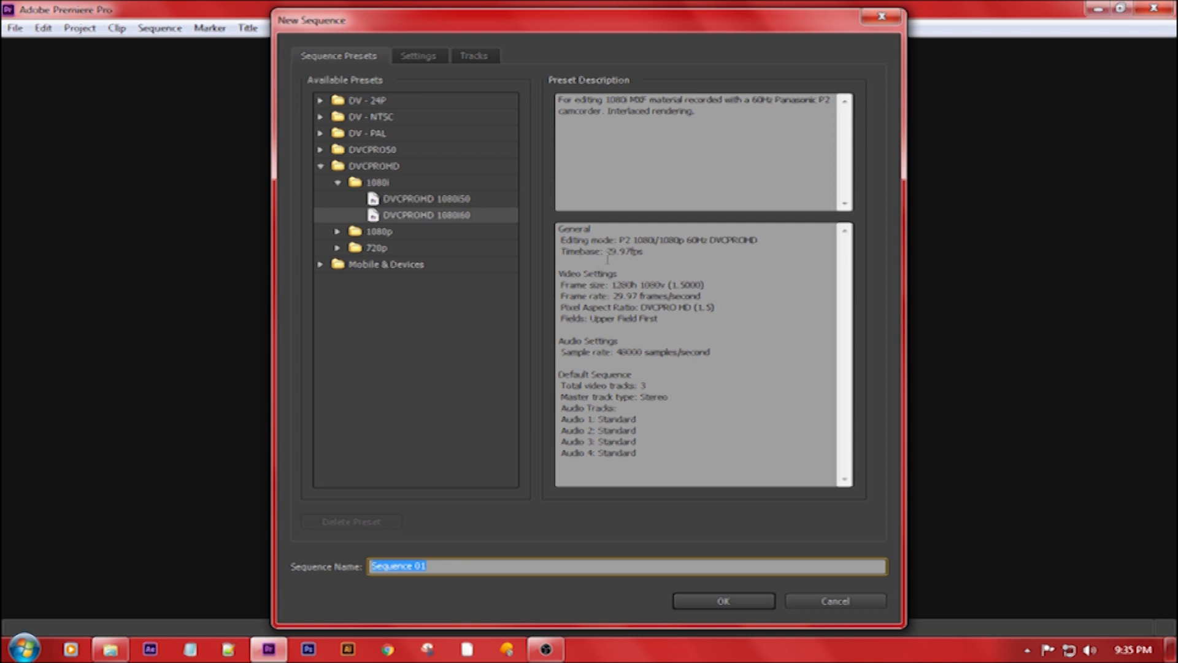
drag(610, 252, 630, 252)
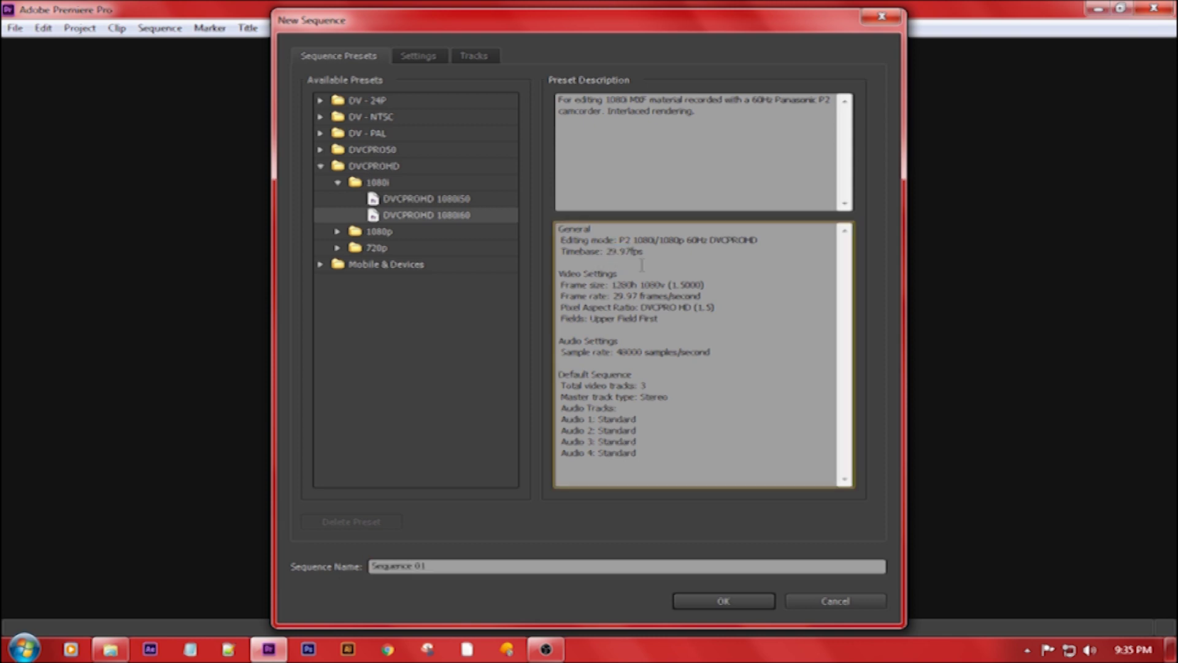
click(743, 604)
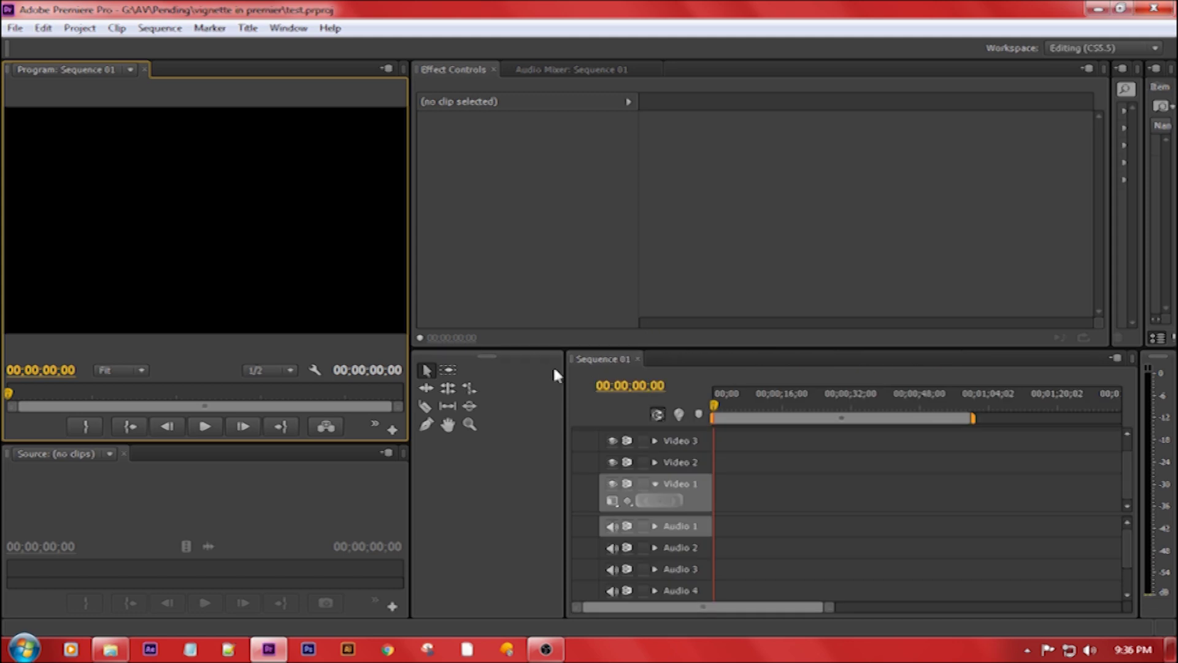
Widen the timeline and add choosen.MP4 from the Drone Futage folder to Video 1
drag(564, 371, 443, 369)
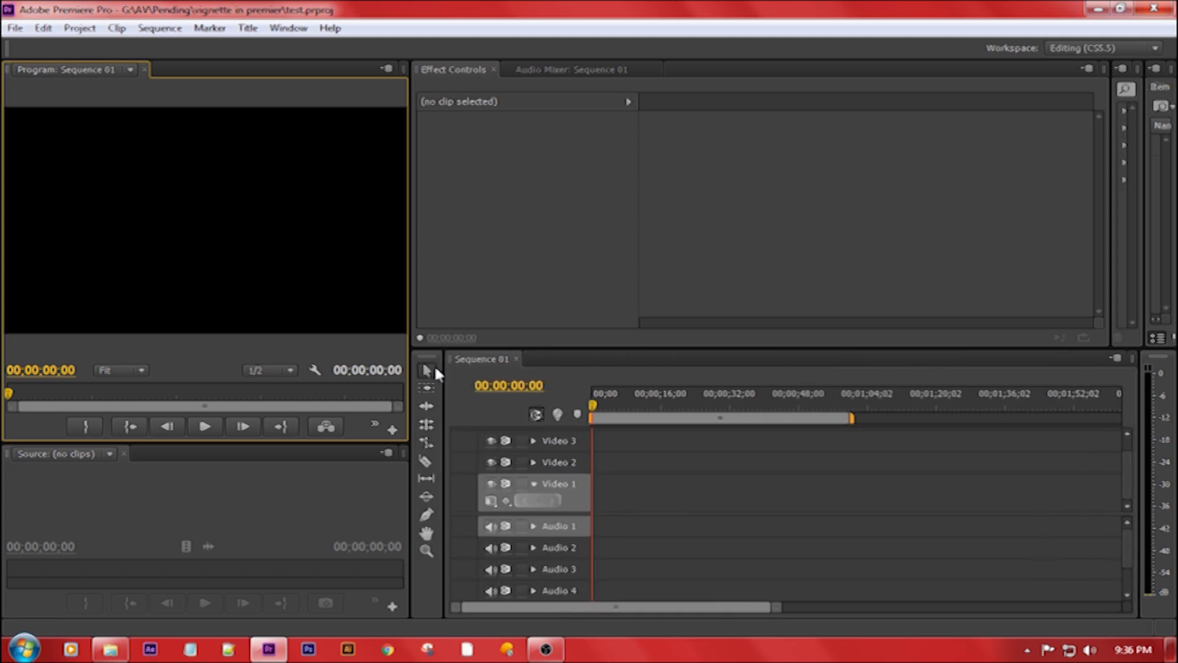
mouse_move(115, 652)
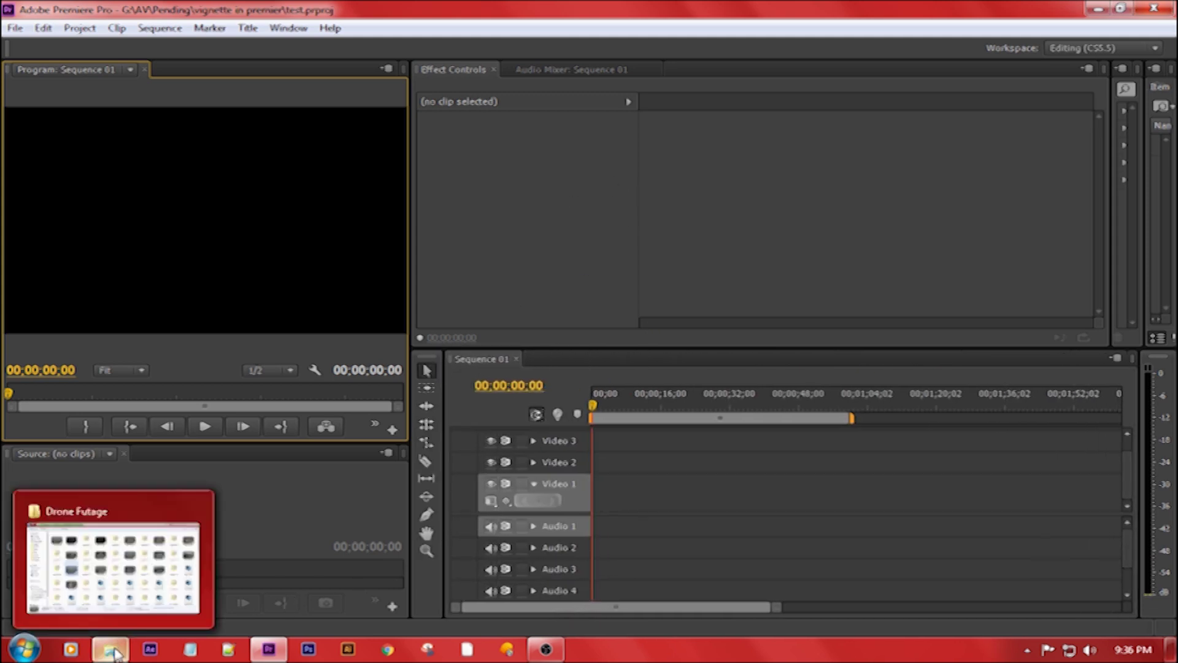
click(114, 561)
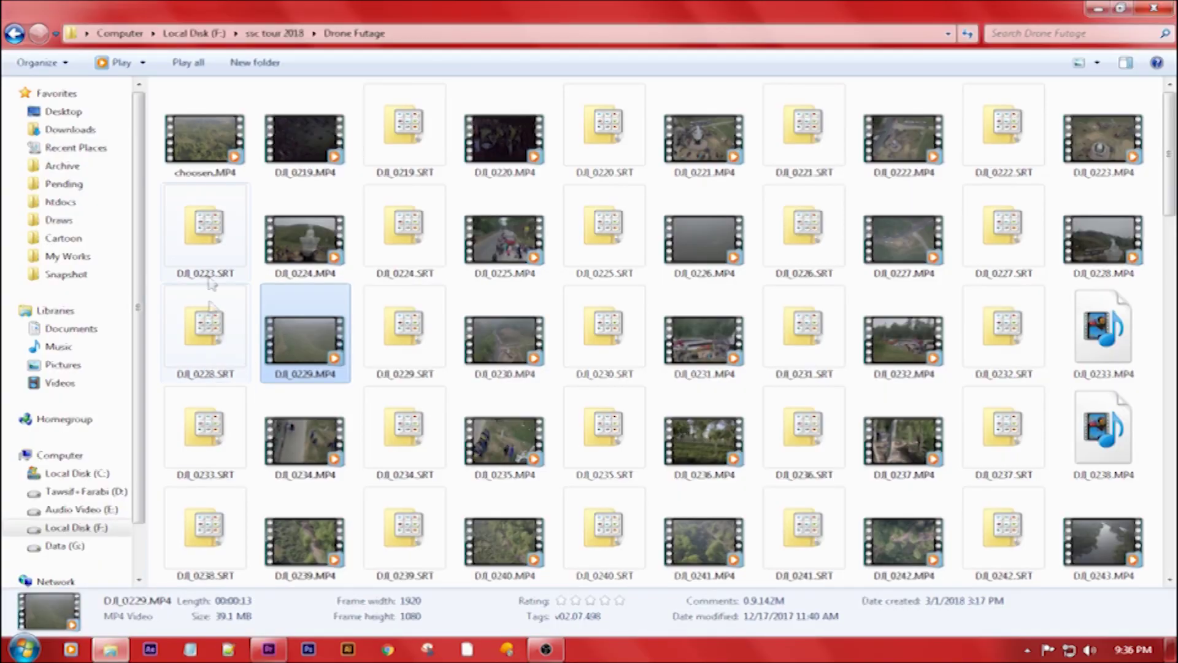
click(219, 164)
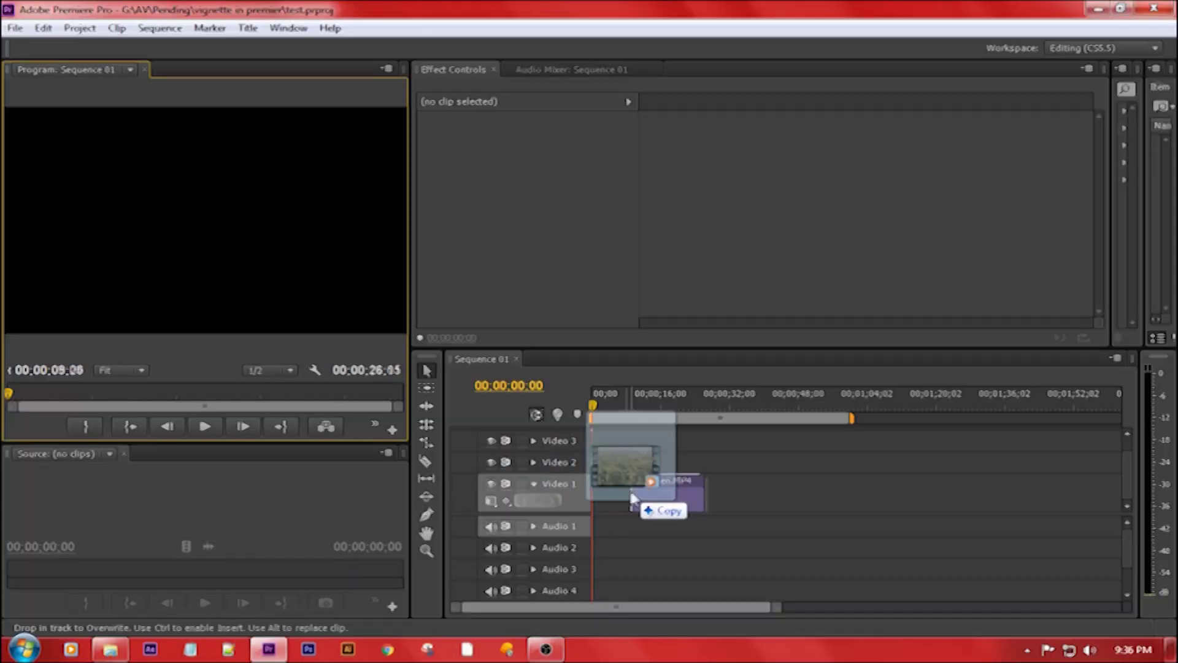
drag(196, 143, 645, 485)
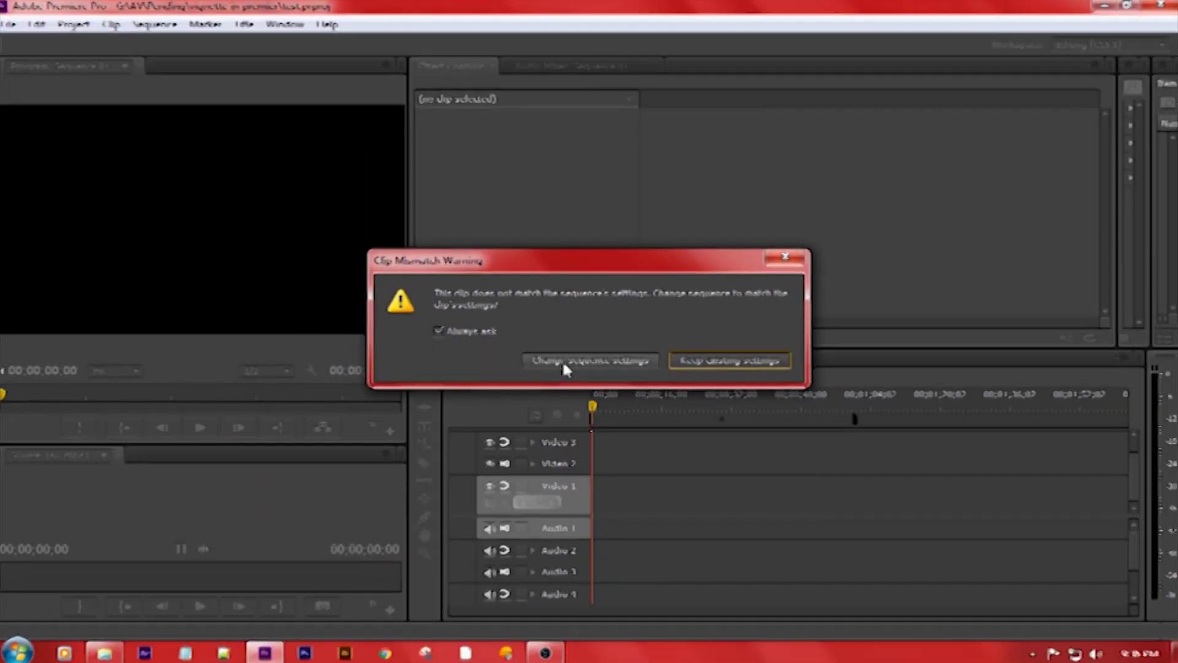
Resolve the Clip Mismatch Warning, then search Effects for 'circle' to find Generate > Circle
click(563, 363)
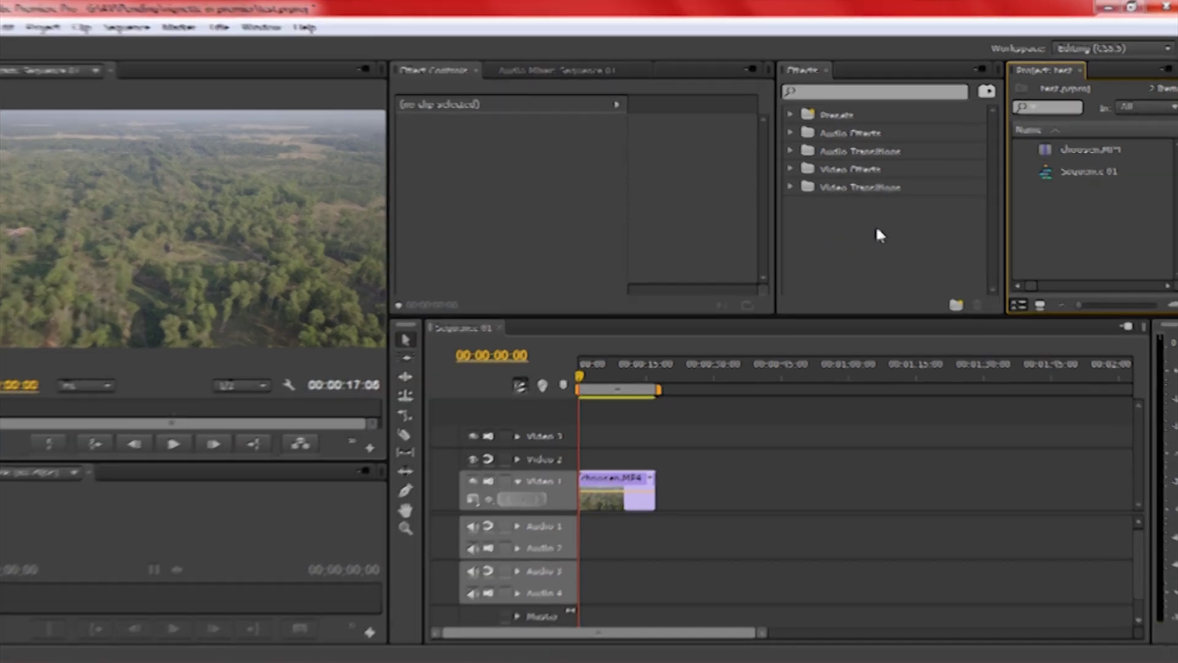
right_click(808, 250)
click(823, 216)
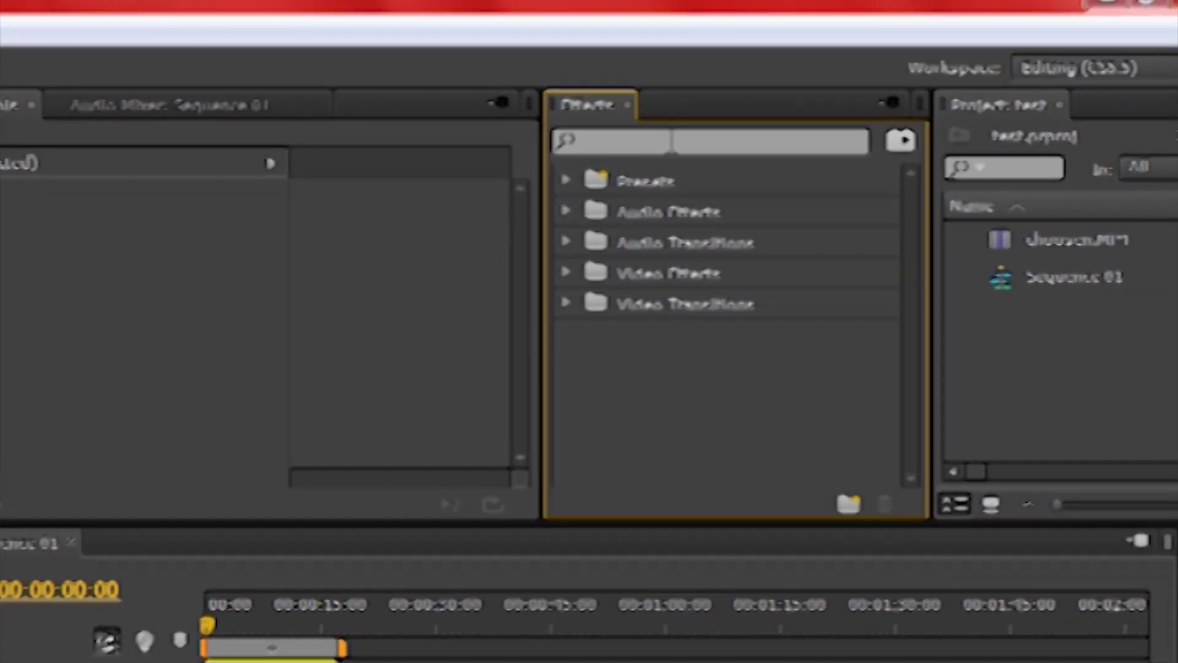
text(circle)
click(672, 341)
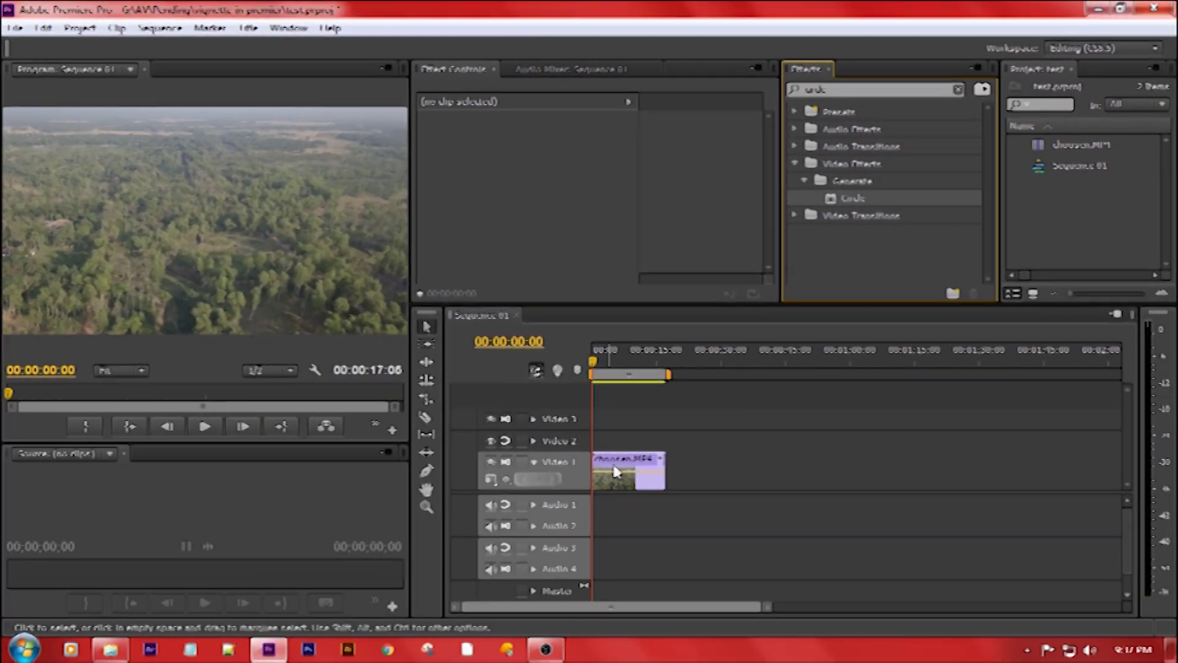
Create a Black Video item at 29.97fps Non-Drop-Frame with Square Pixels (1.0)
right_click(1062, 208)
mouse_move(1105, 259)
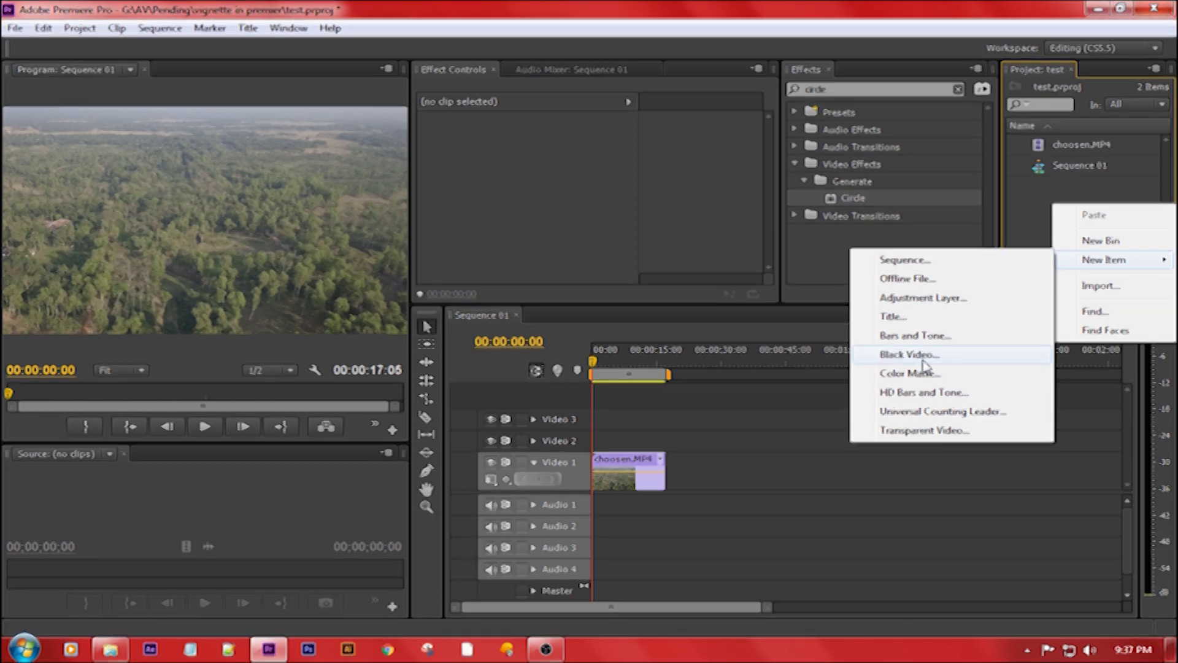
click(925, 365)
click(592, 314)
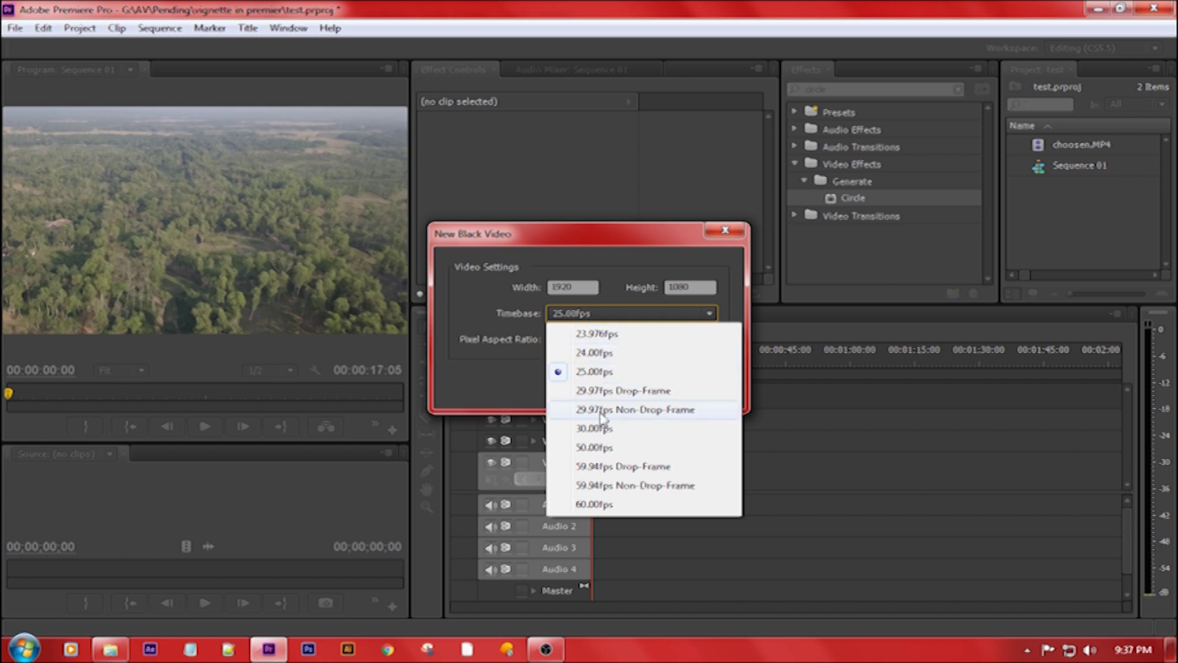
click(602, 410)
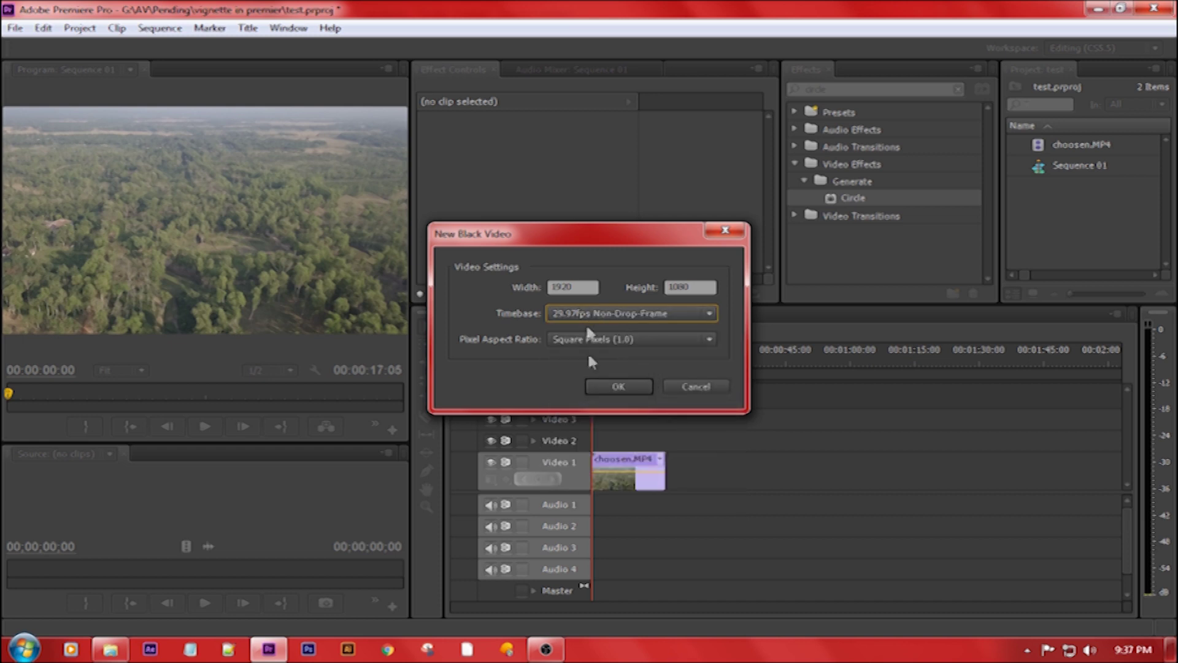
click(636, 338)
click(616, 387)
Place the Black Video on Video 2 from sequence start to the drone clip's end
drag(1074, 144, 659, 434)
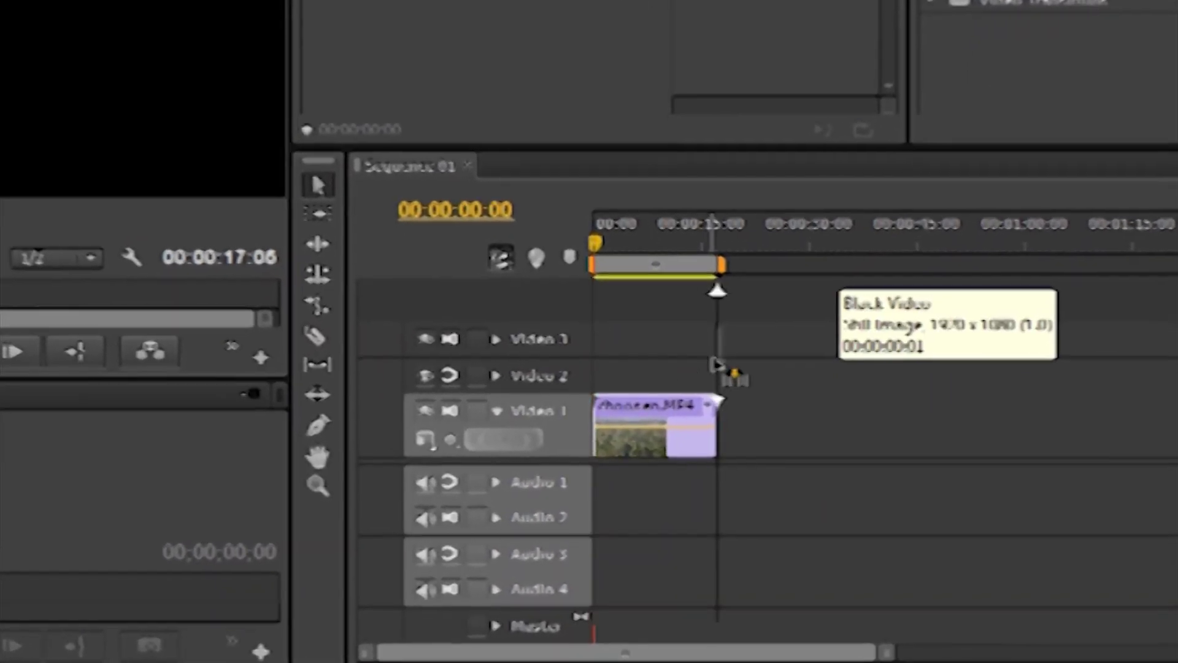
mouse_move(715, 363)
mouse_down()
mouse_move(598, 384)
mouse_move(635, 402)
mouse_up()
drag(608, 358, 728, 366)
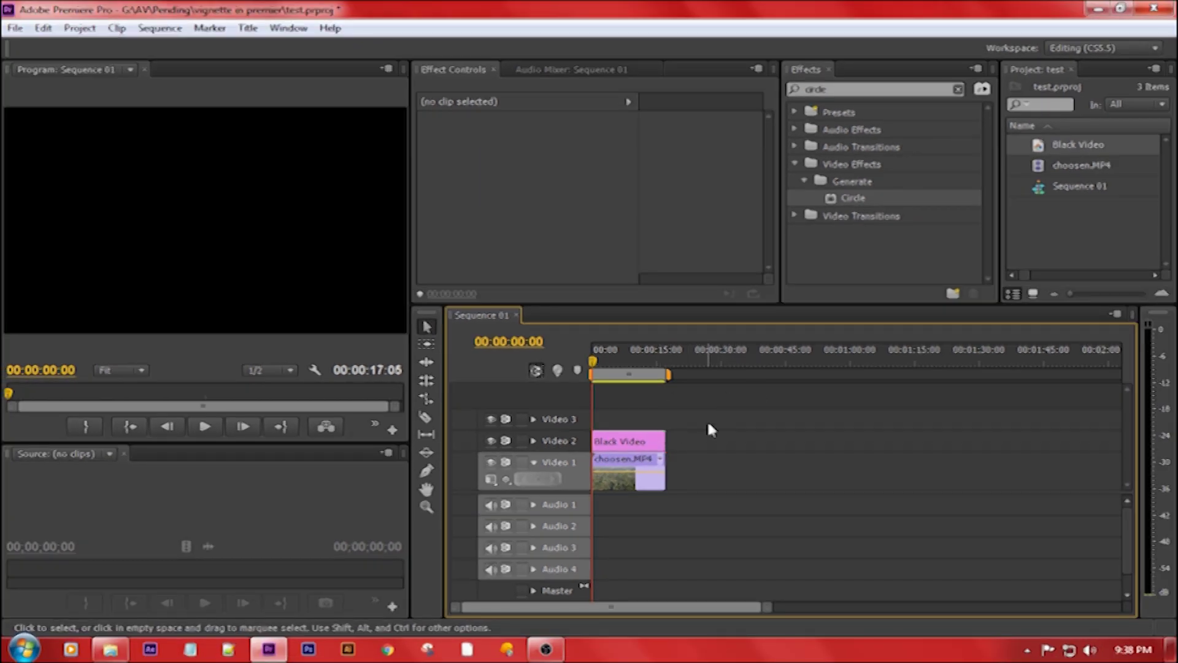
Apply a black, inverted Circle effect to the Black Video clip
click(619, 447)
drag(864, 197, 818, 294)
drag(649, 436, 652, 442)
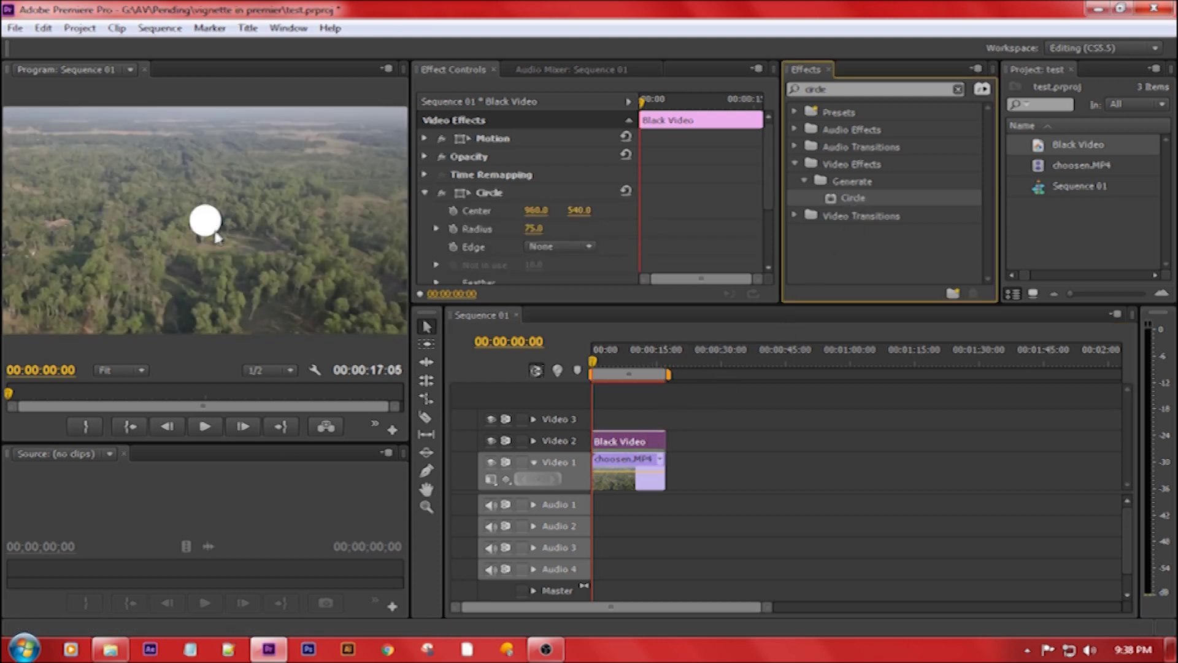
drag(770, 135, 771, 195)
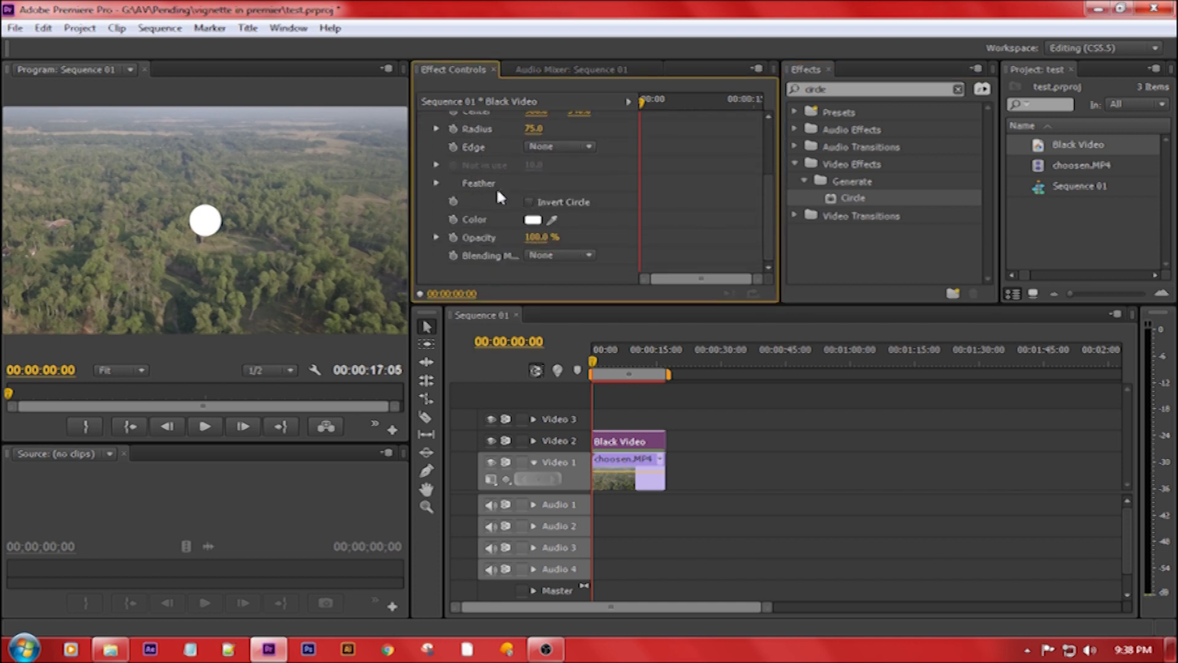
click(533, 219)
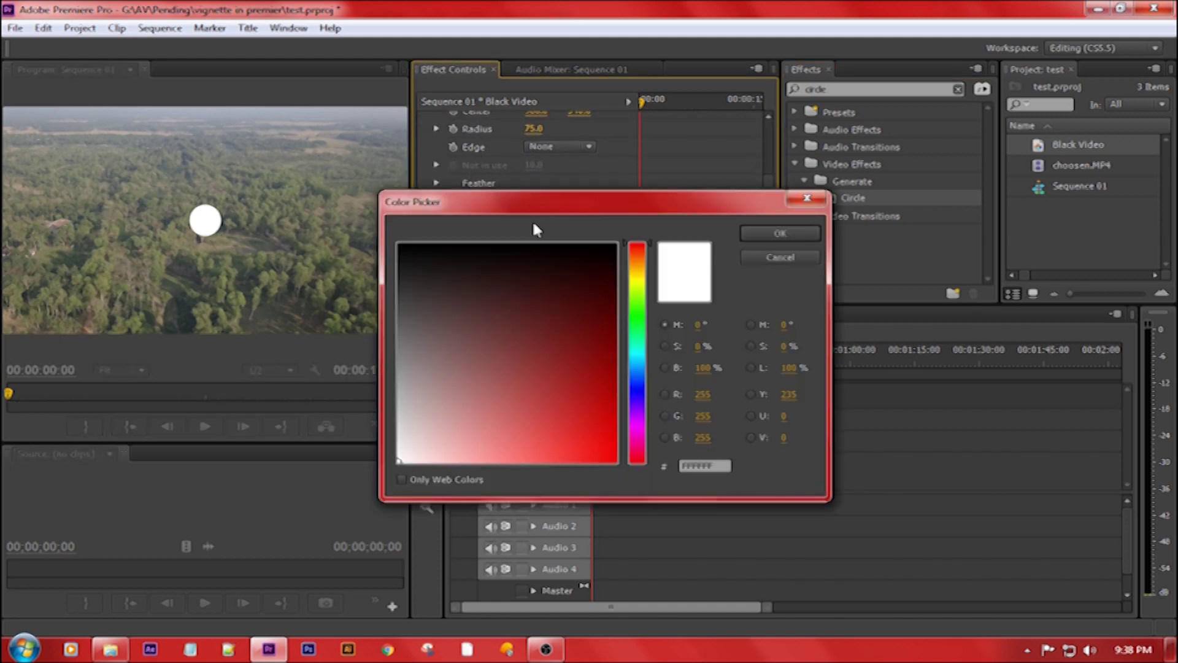
click(750, 230)
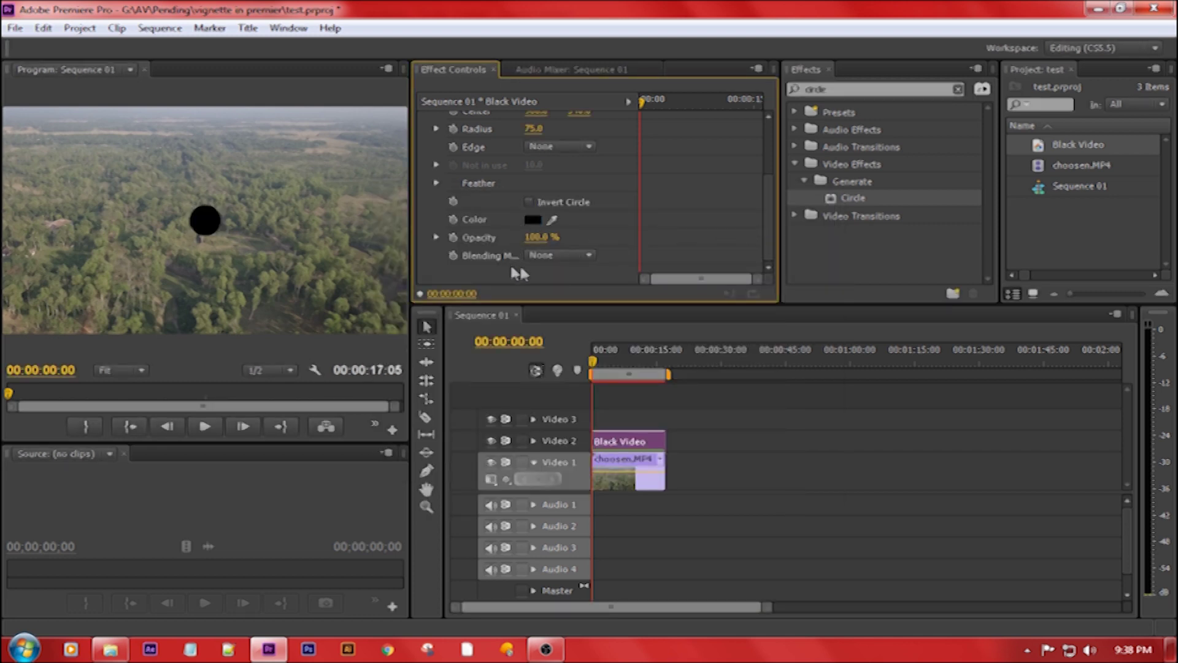
click(437, 183)
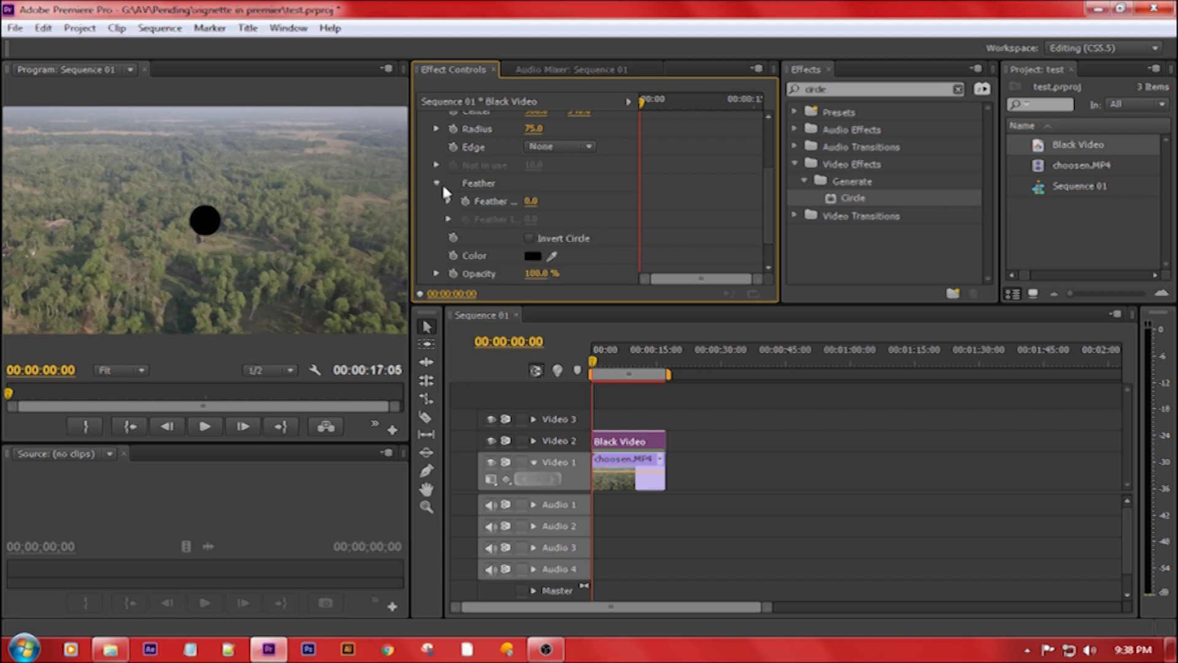
click(528, 238)
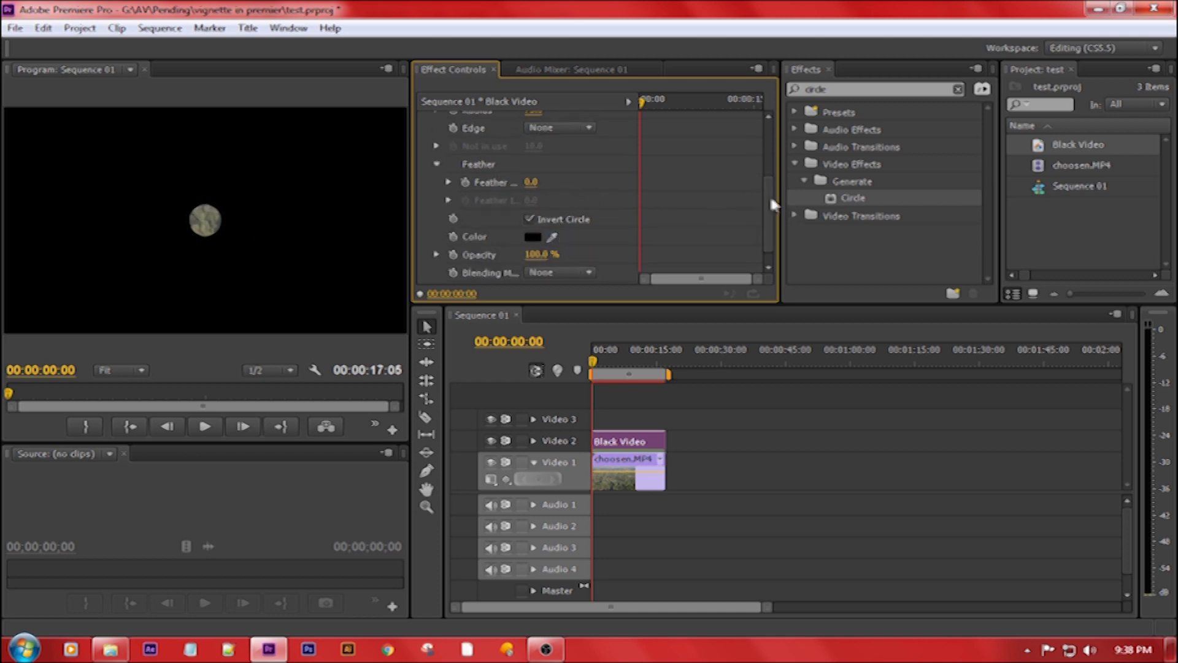
Set the Circle radius to 619 and feather to 539, then move the clip to Video 3
drag(770, 198, 772, 174)
drag(528, 174, 614, 174)
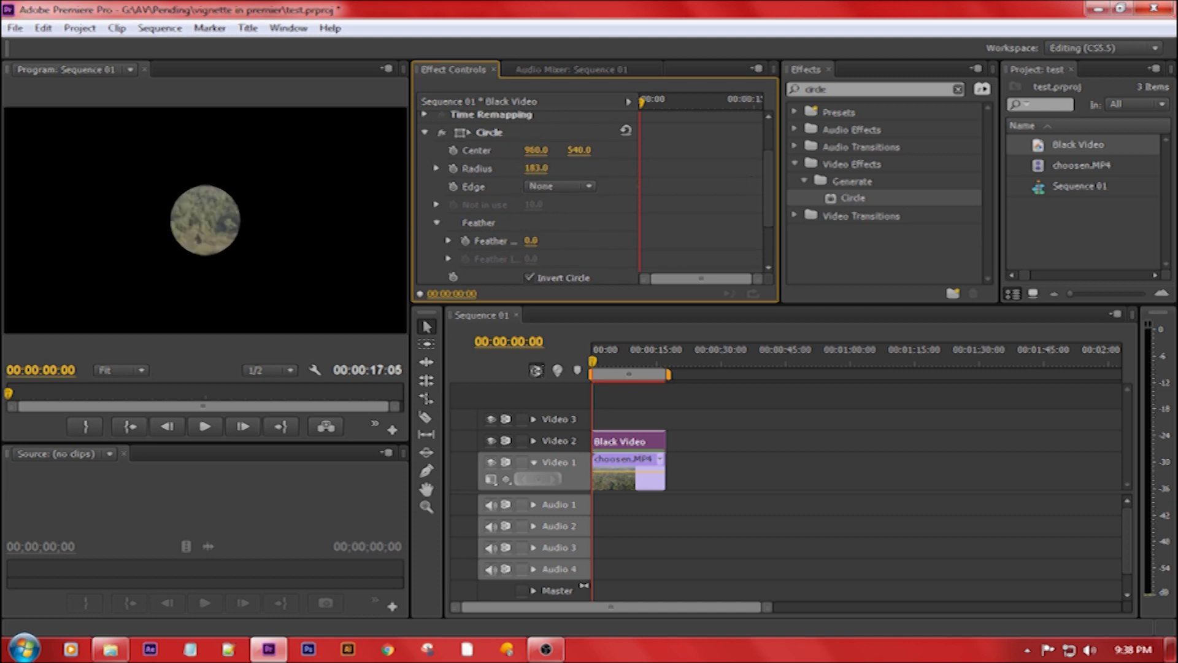
drag(614, 173, 399, 246)
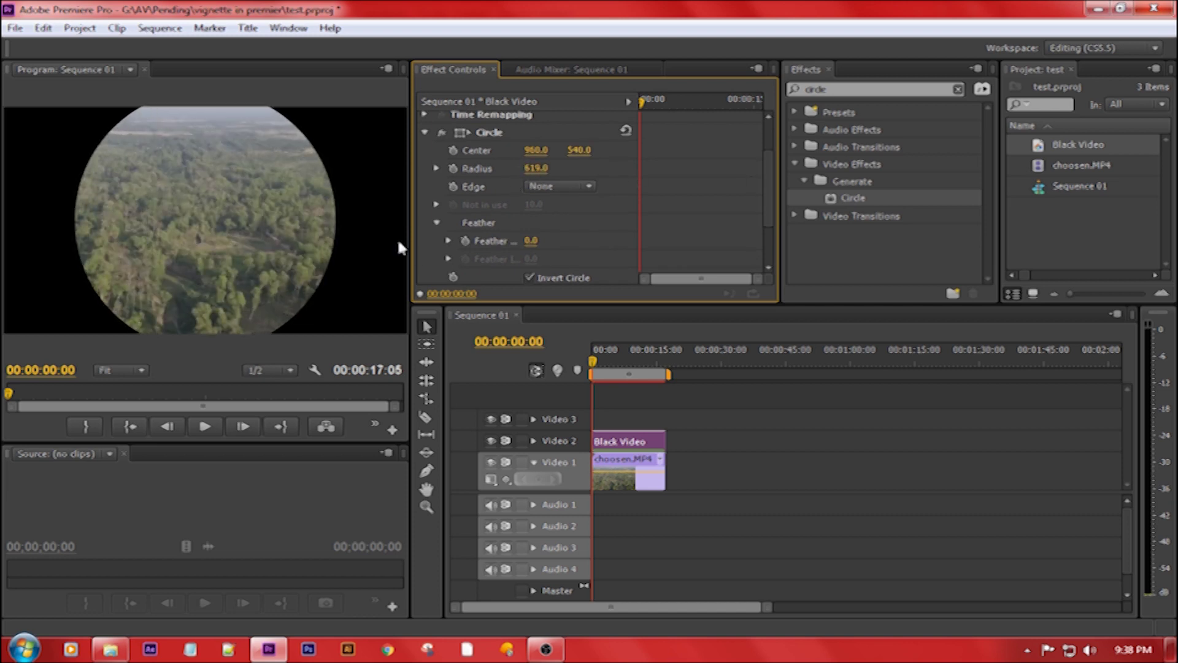
drag(531, 240, 635, 442)
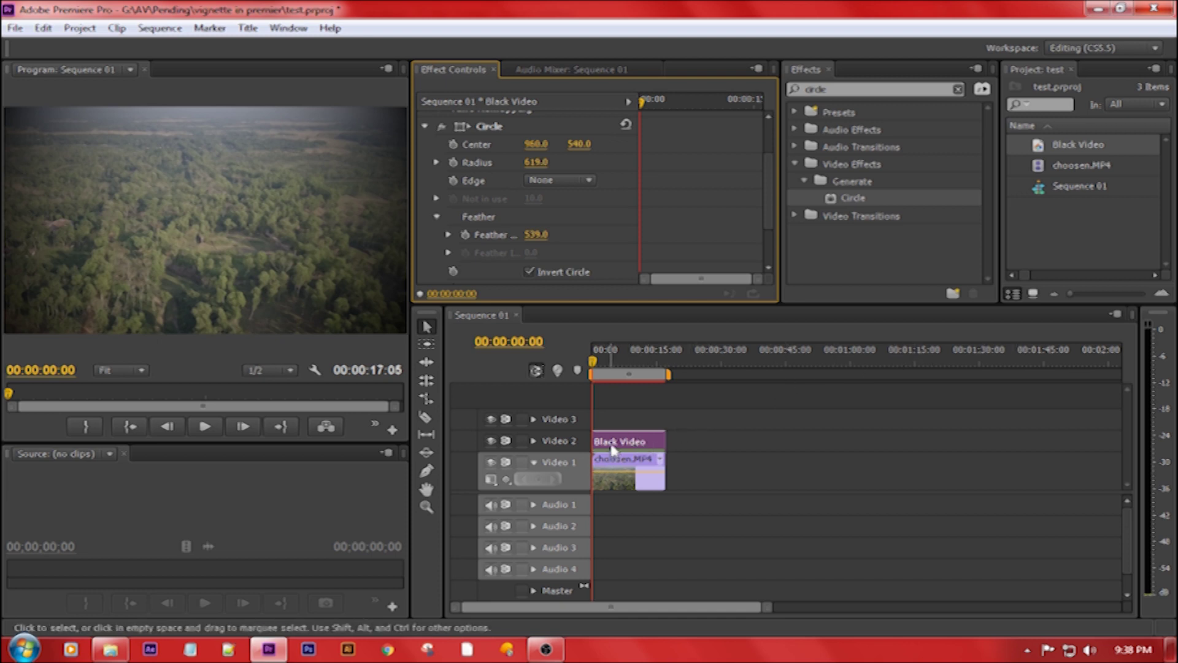
drag(616, 443, 615, 421)
click(770, 425)
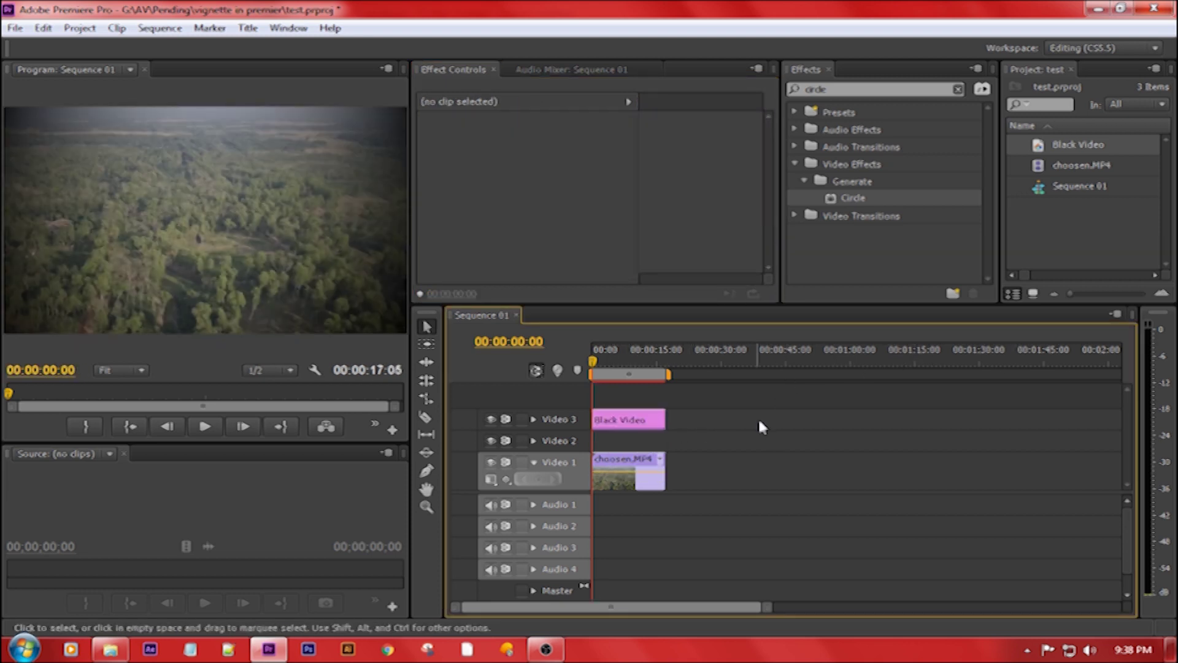
Create a 29.97fps Non-Drop-Frame Adjustment Layer and place it on Video 2 above choosen.MP4
right_click(1043, 229)
mouse_move(1091, 278)
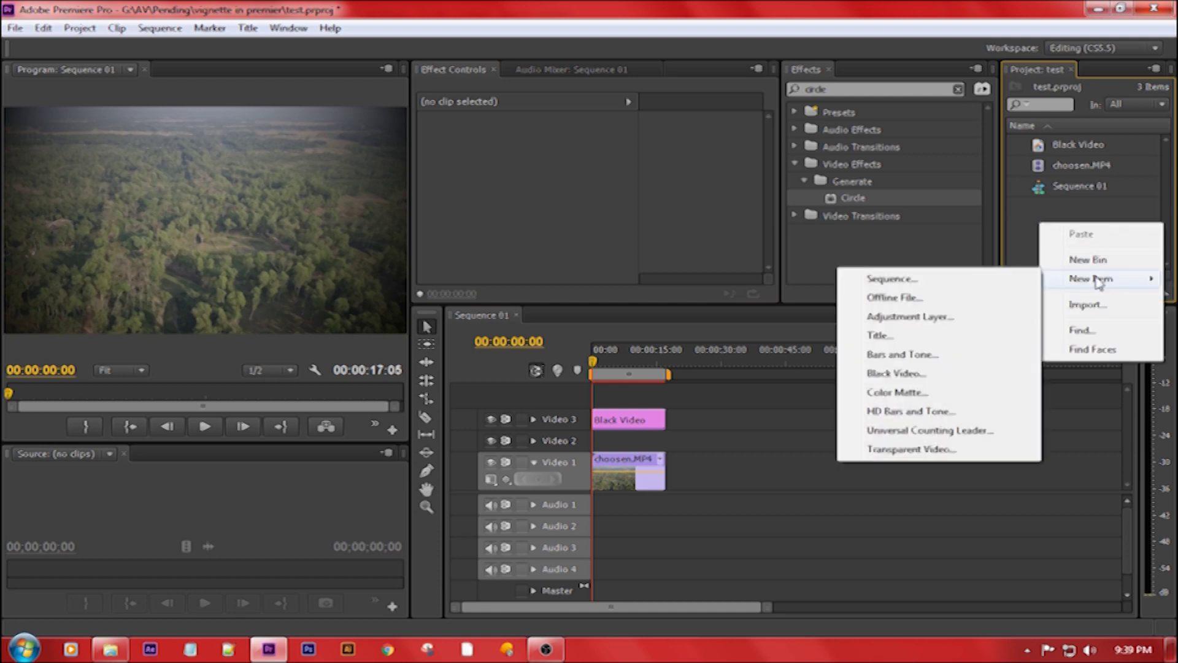
click(921, 324)
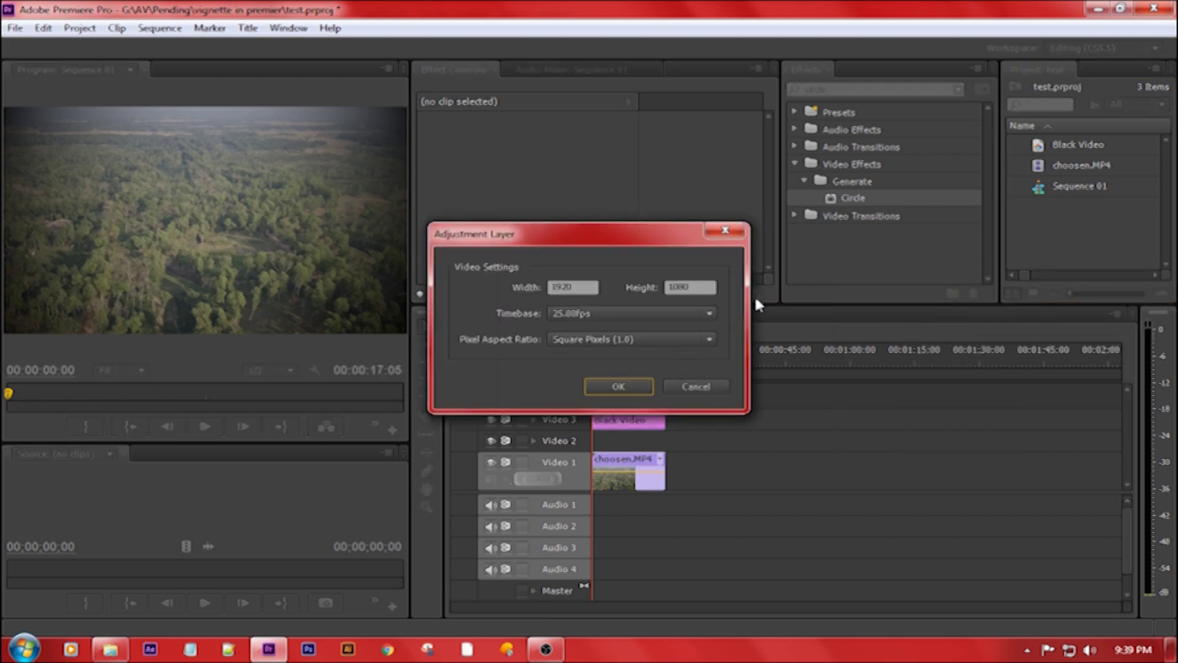
click(624, 315)
click(651, 420)
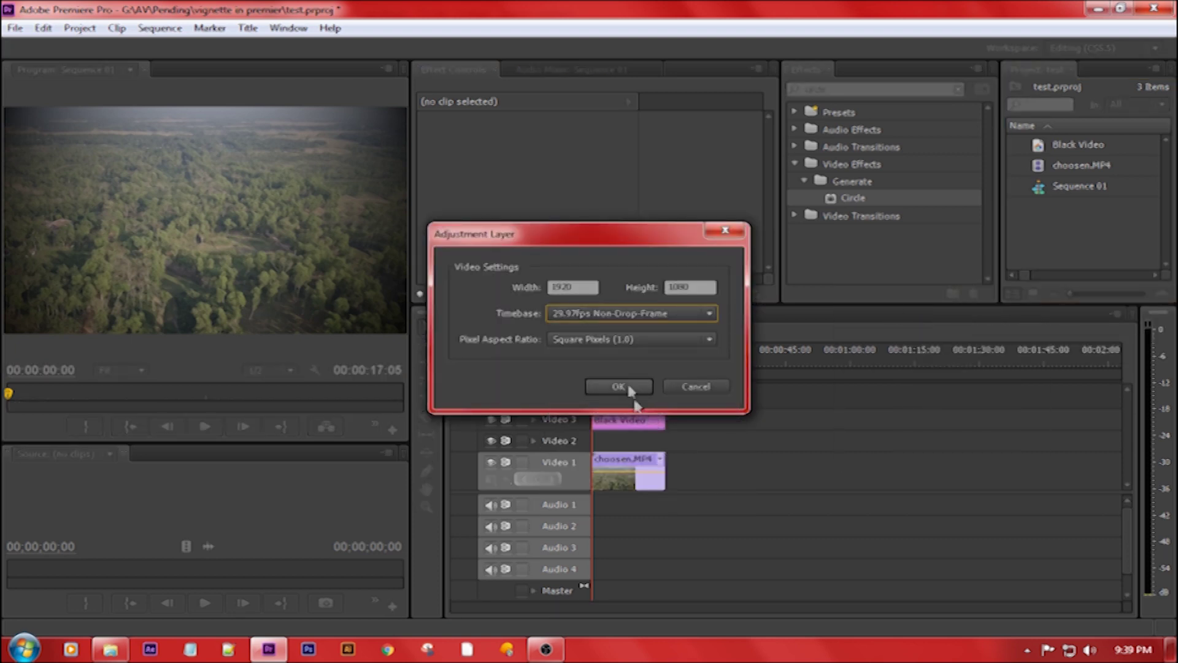
click(625, 386)
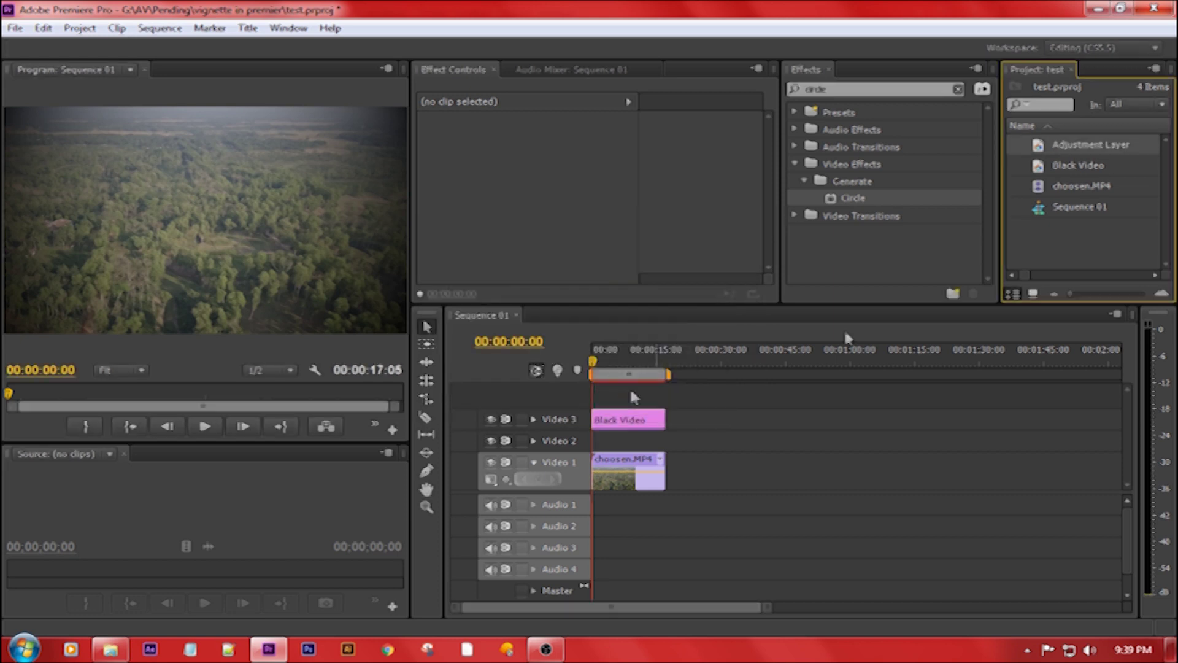
mouse_move(878, 364)
mouse_down()
mouse_move(596, 448)
mouse_move(669, 443)
mouse_up()
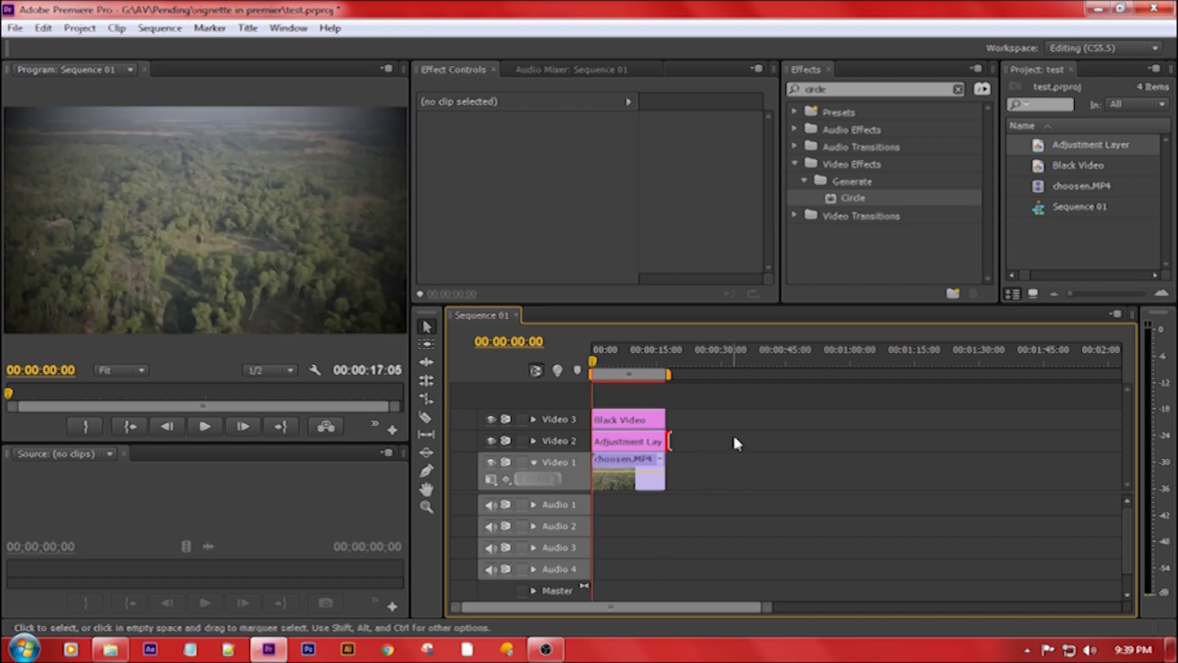
click(636, 453)
Apply Tint to the adjustment layer and start setting Map Black To white
double_click(884, 89)
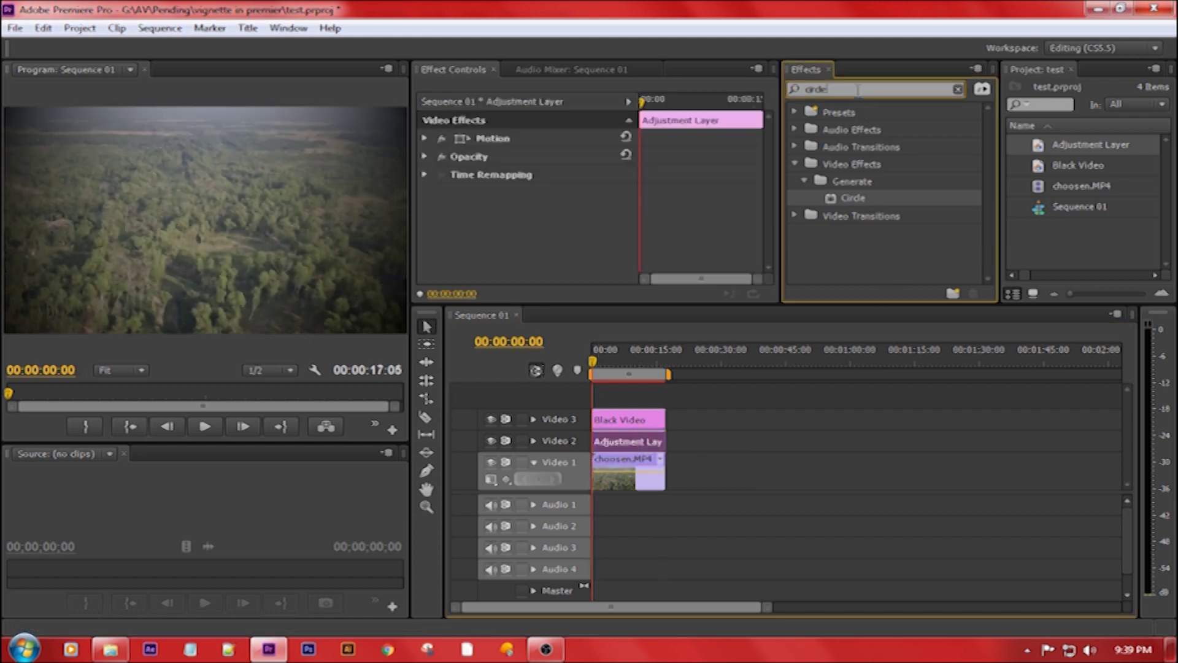
text(blurtint)
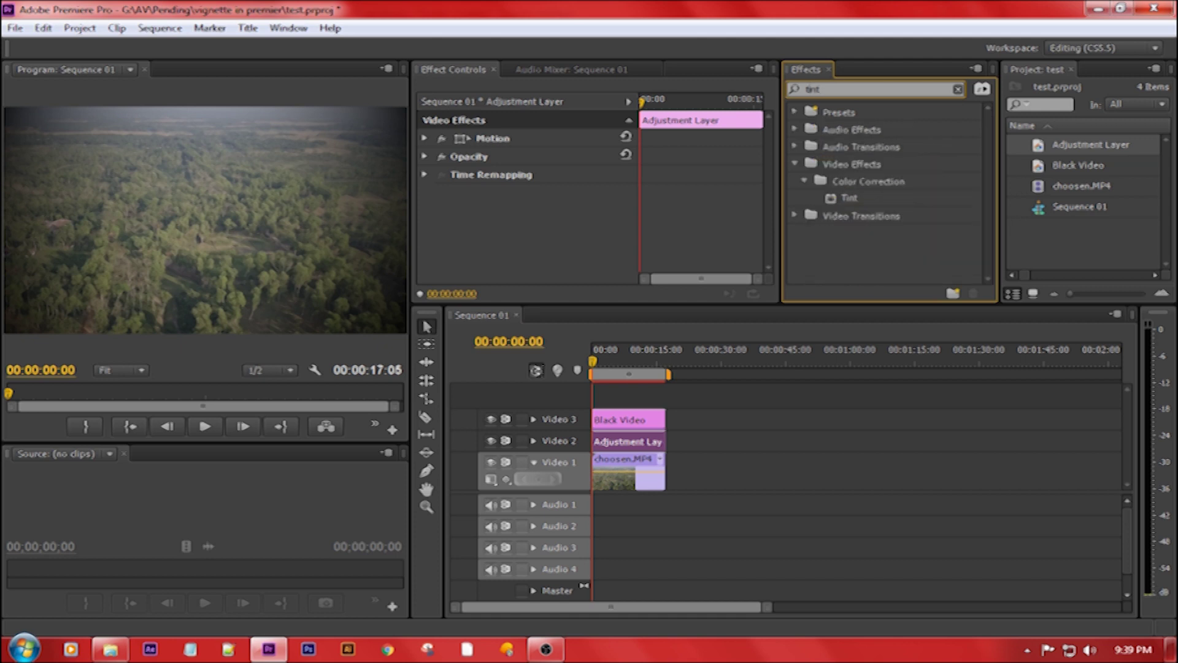
drag(846, 198, 624, 443)
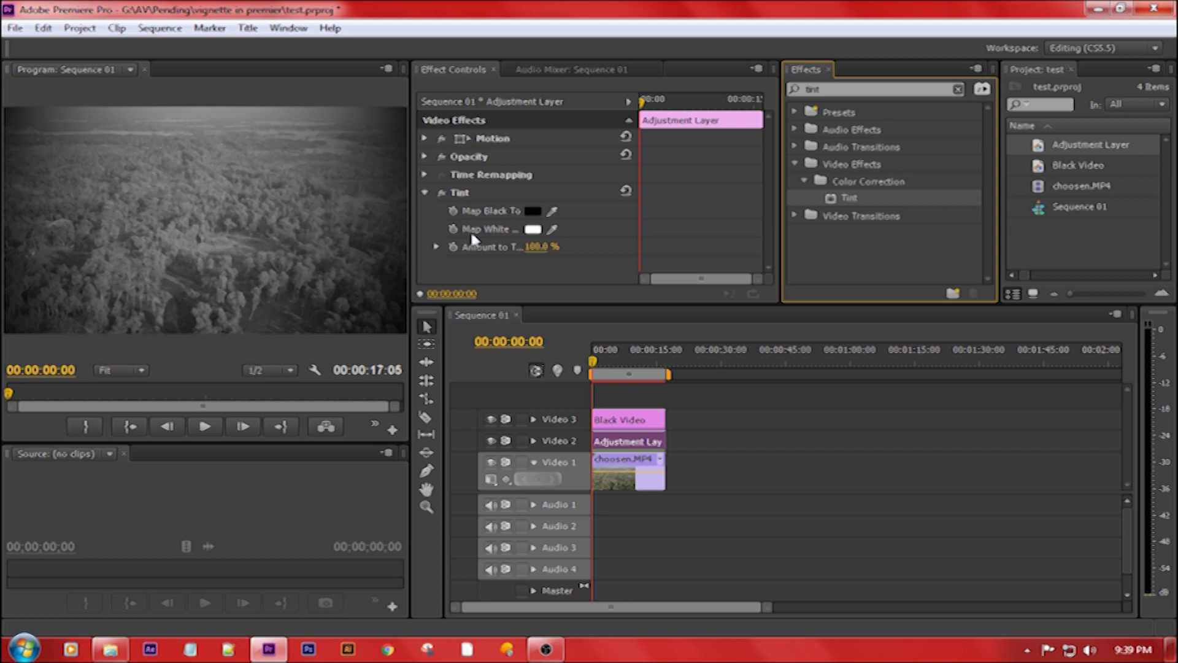
click(534, 211)
click(543, 281)
drag(550, 286, 367, 507)
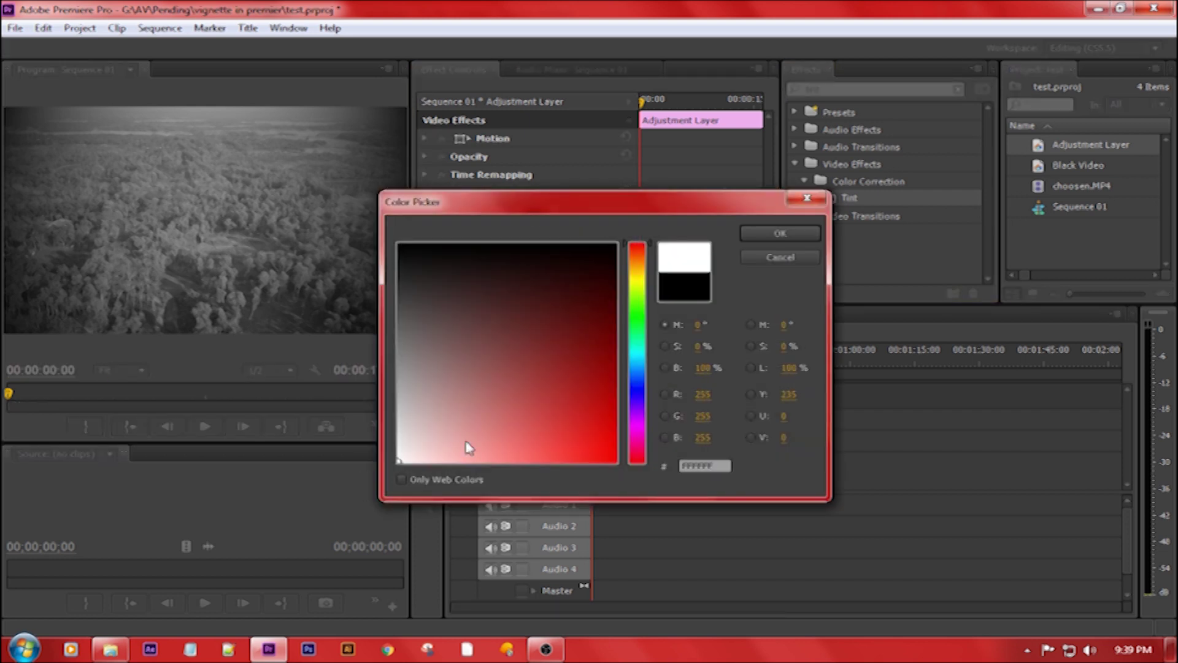
Map black to white and white to black, with Amount to Tint at 10%
click(786, 232)
click(534, 229)
click(489, 268)
click(782, 232)
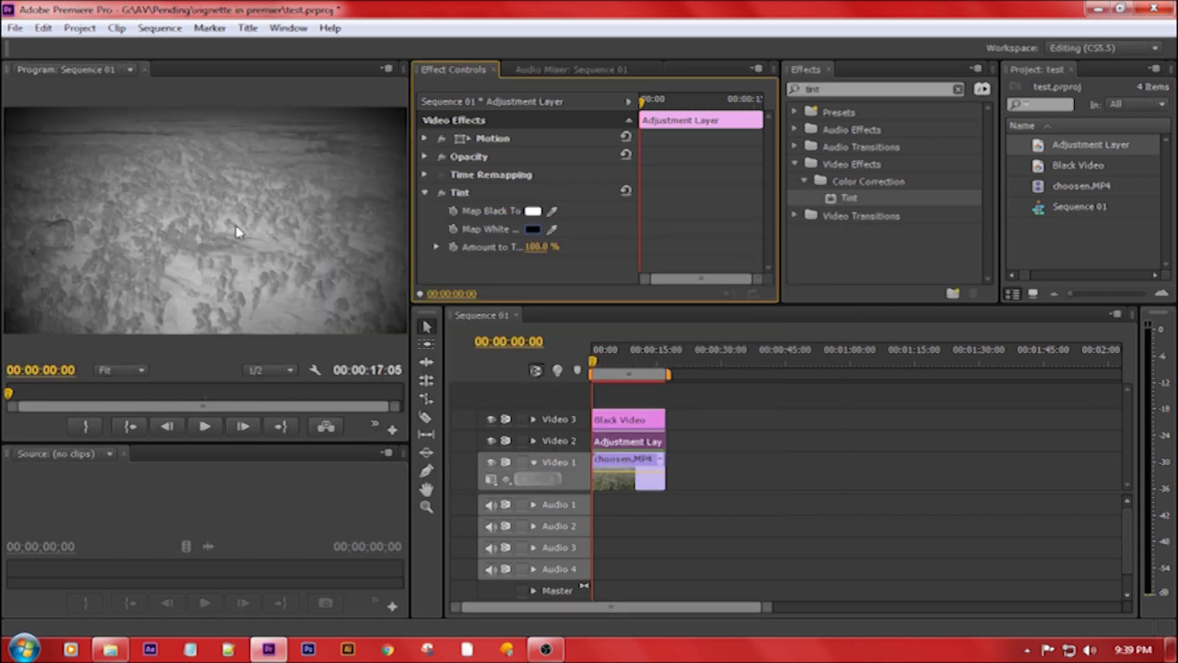
drag(543, 249, 491, 249)
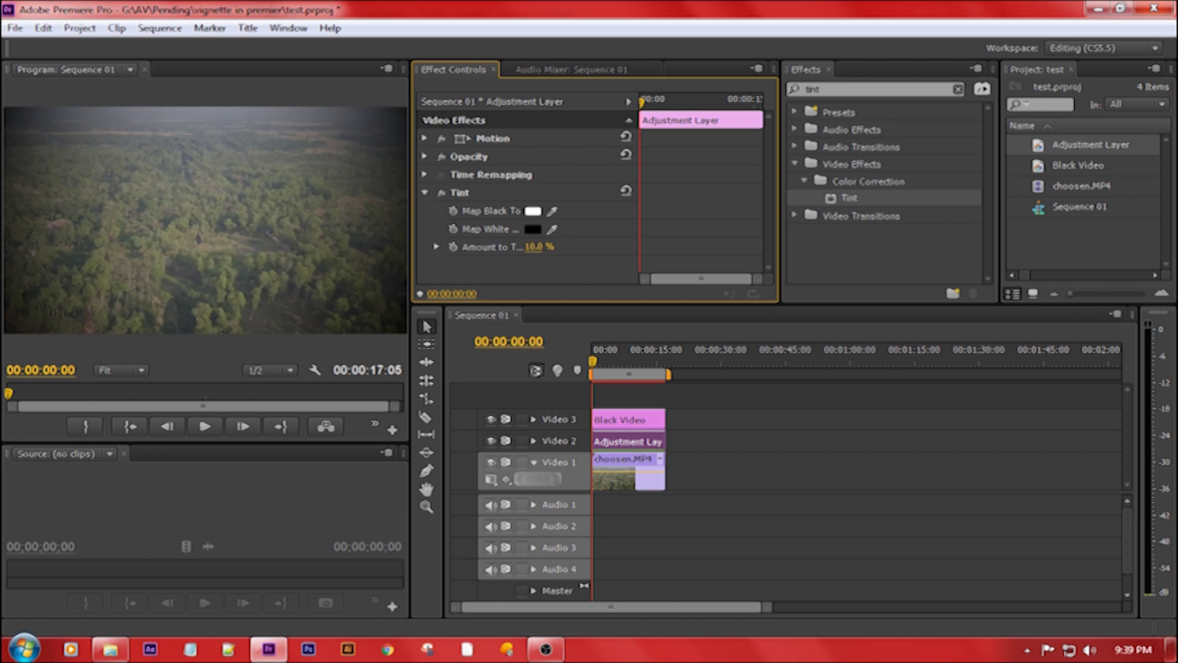
Search the Effects panel for 'three'
click(891, 237)
click(847, 89)
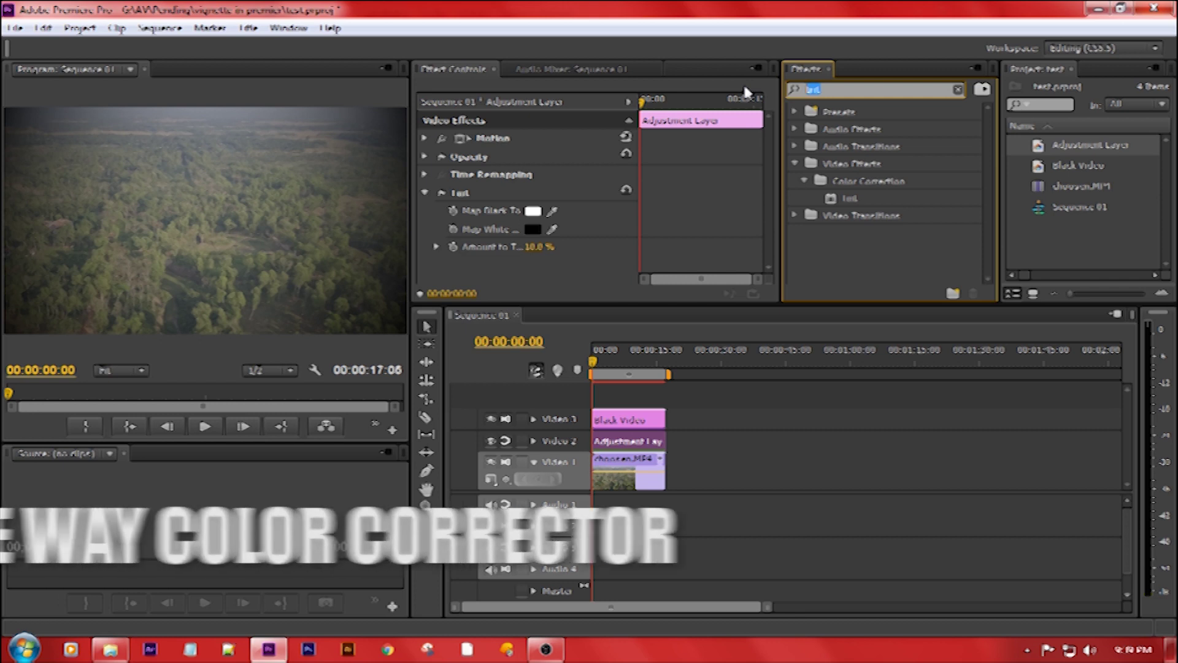
text(three)
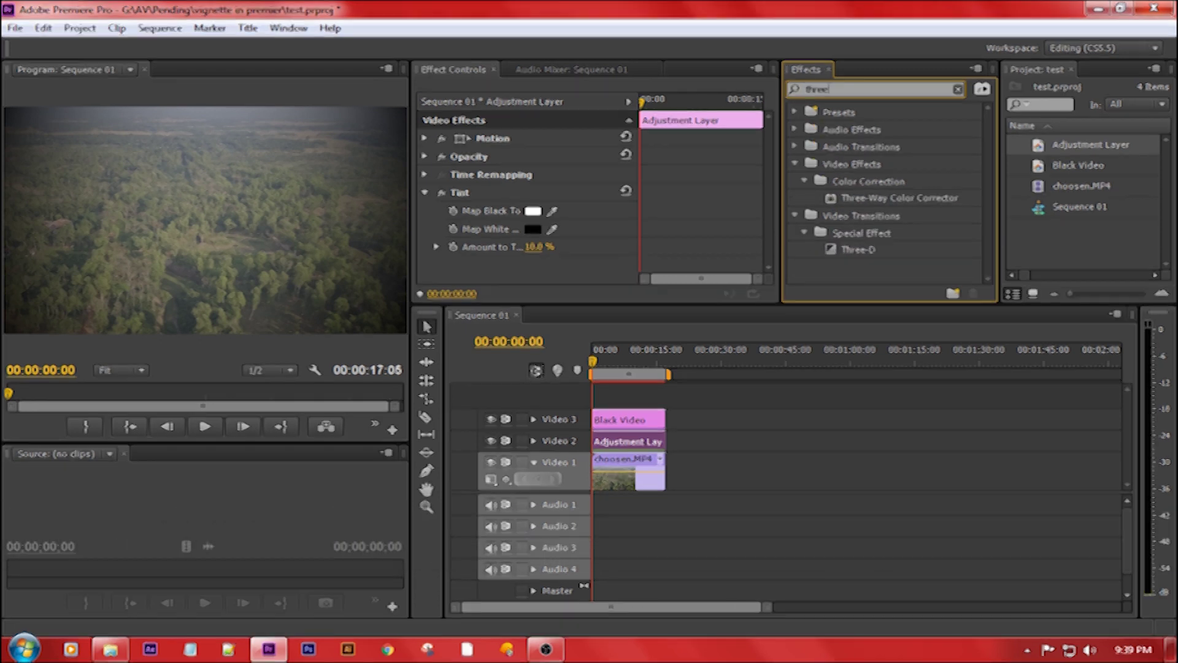
Apply Three-Way Color Corrector to the Adjustment Layer and enlarge its colour wheels
mouse_move(933, 198)
mouse_down()
mouse_move(666, 260)
mouse_move(540, 273)
mouse_up()
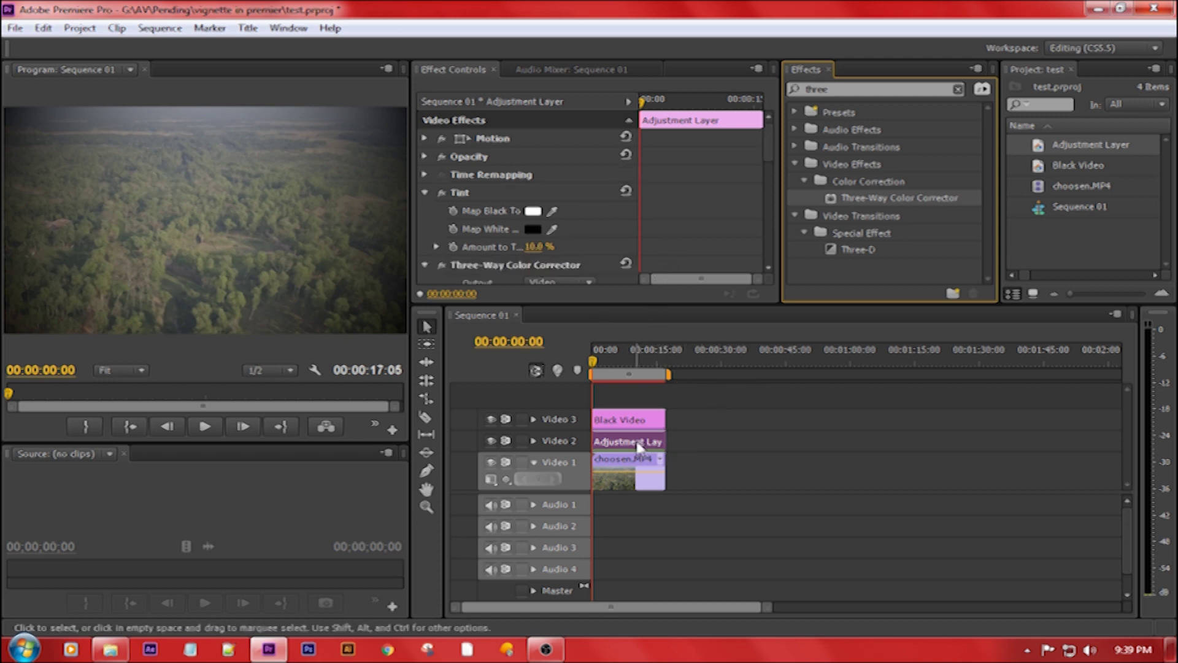
drag(775, 165, 775, 185)
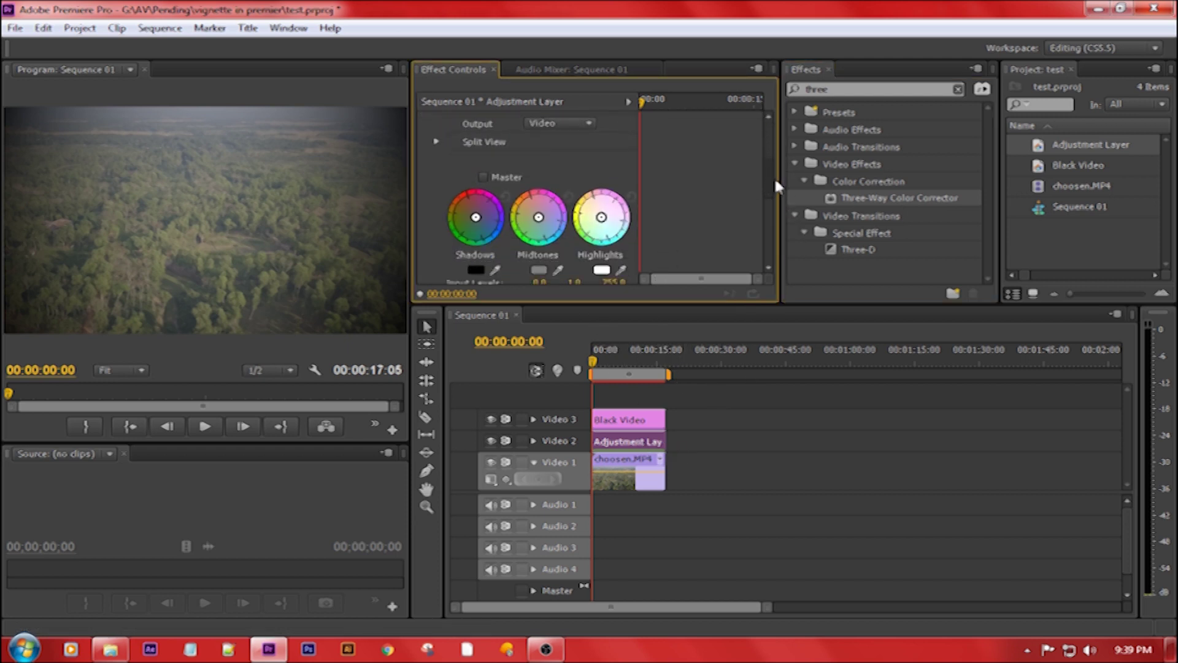
drag(779, 182, 901, 182)
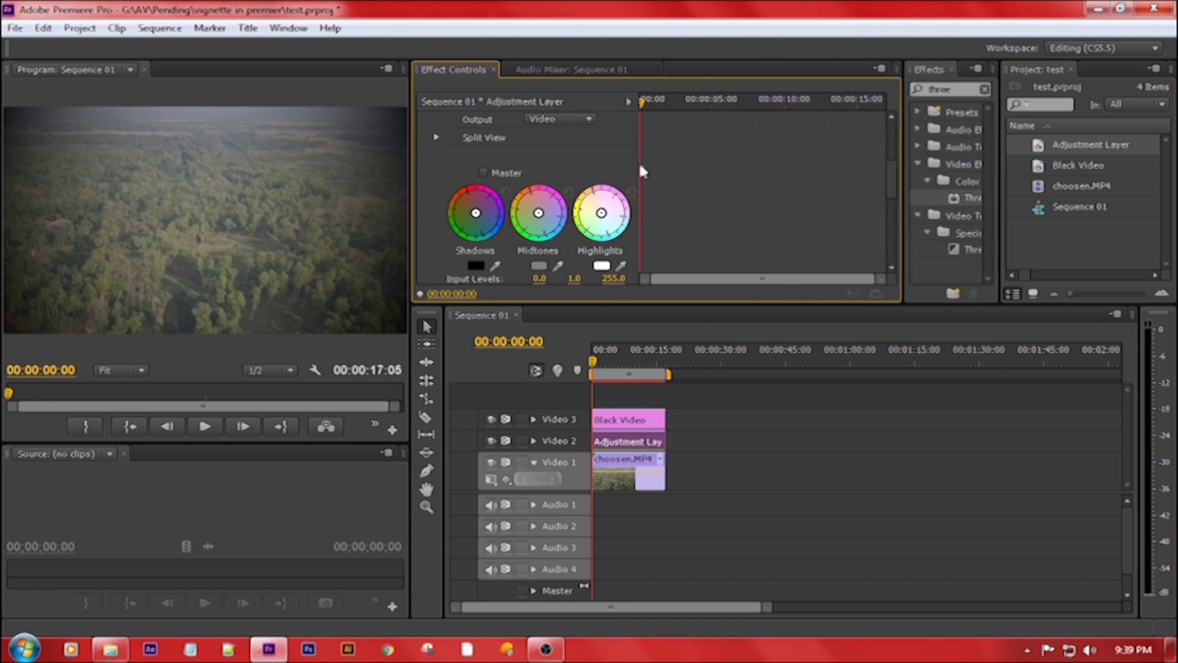
drag(638, 165, 894, 184)
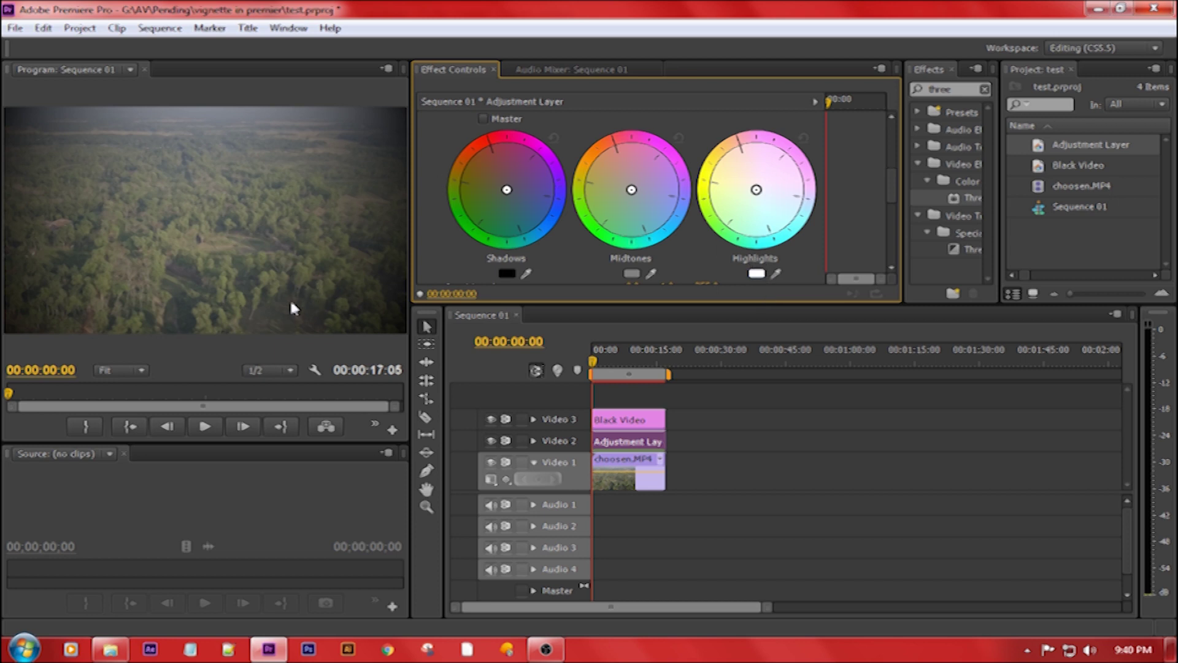
Shift the Shadows, Midtones and Highlights wheels toward warm red-orange and yellow tones
drag(487, 197, 543, 207)
mouse_move(631, 191)
mouse_down()
mouse_move(643, 221)
mouse_move(615, 165)
mouse_up()
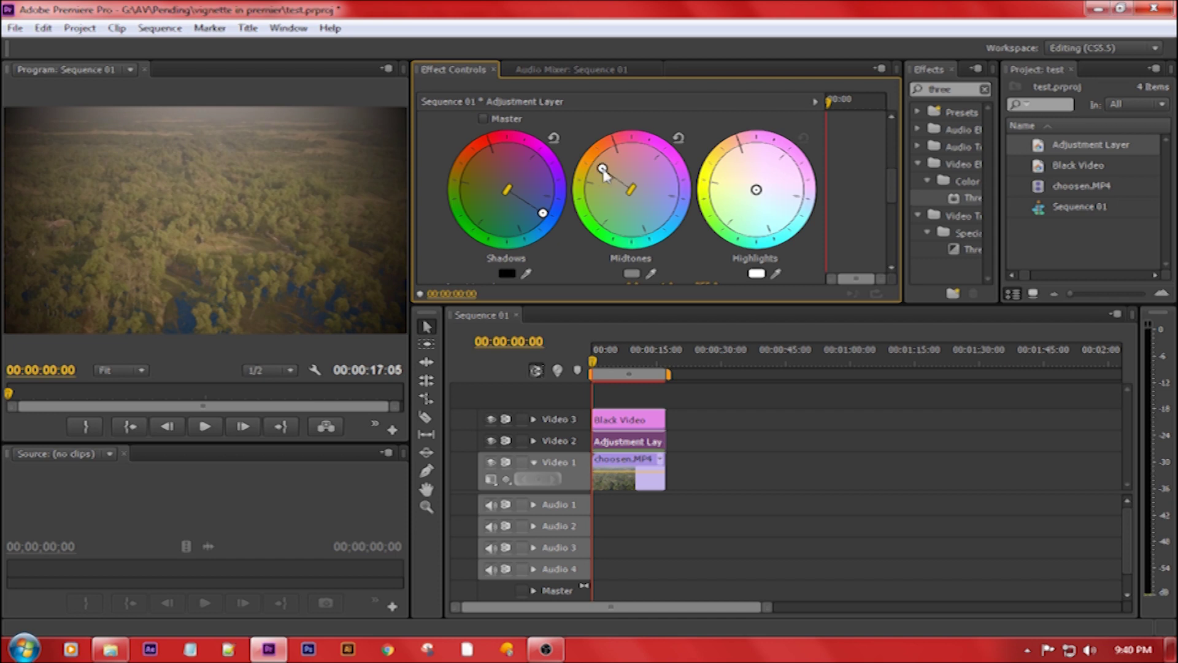
drag(615, 164, 612, 178)
mouse_move(756, 190)
mouse_down()
mouse_move(714, 178)
mouse_move(757, 184)
mouse_up()
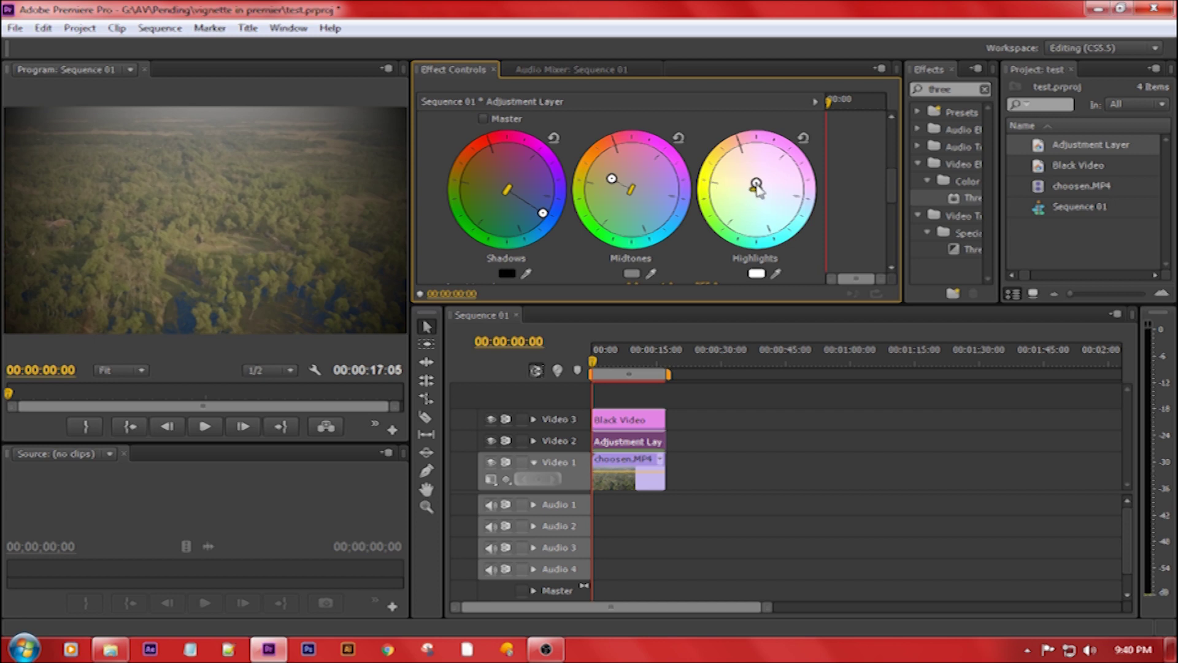
drag(539, 212, 492, 176)
mouse_move(612, 179)
mouse_down()
mouse_move(613, 194)
mouse_move(652, 205)
mouse_move(603, 167)
mouse_up()
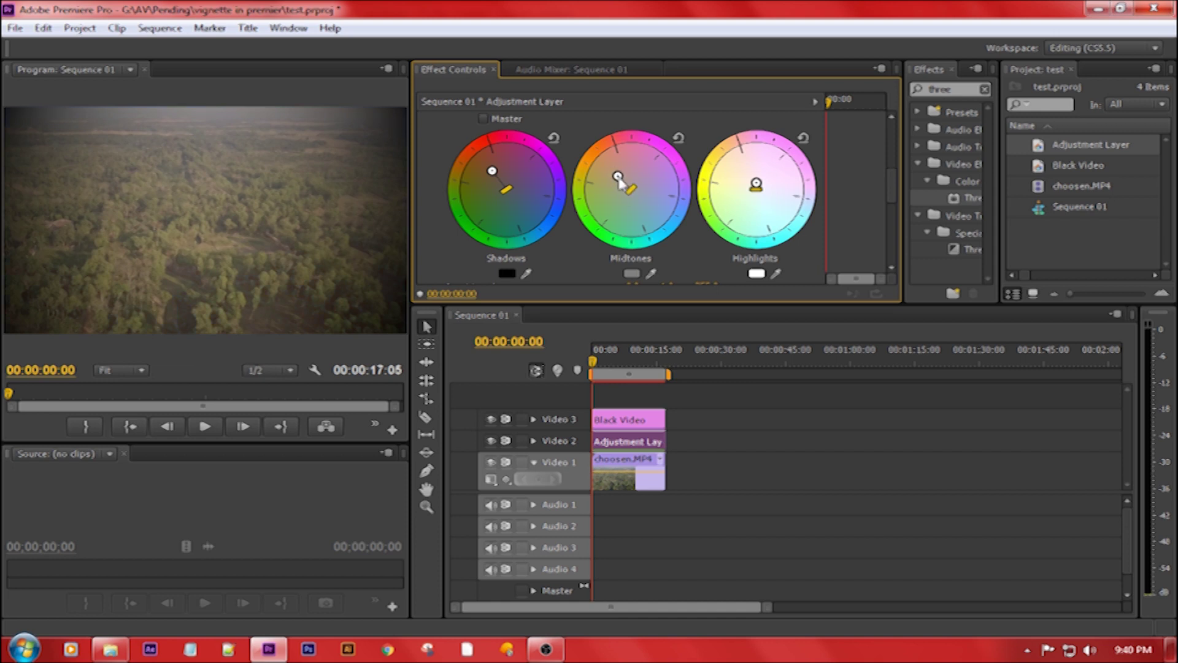
drag(756, 183, 719, 167)
mouse_move(492, 171)
mouse_down()
mouse_move(480, 183)
mouse_move(485, 155)
mouse_up()
drag(603, 167, 601, 160)
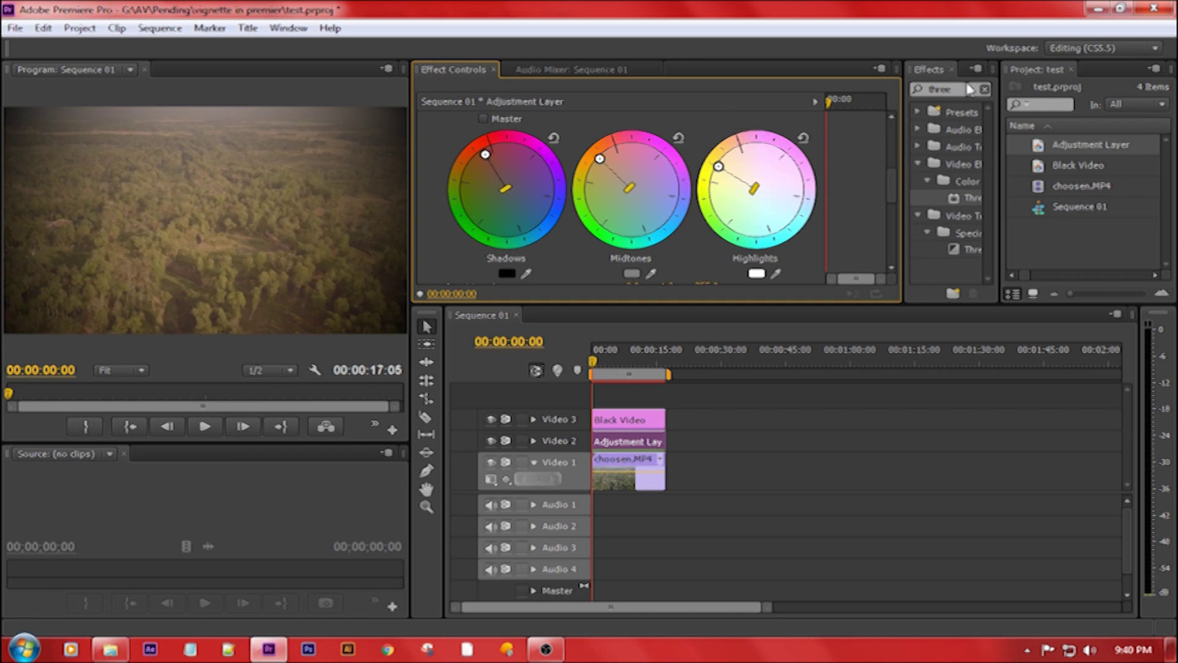
drag(905, 101, 745, 101)
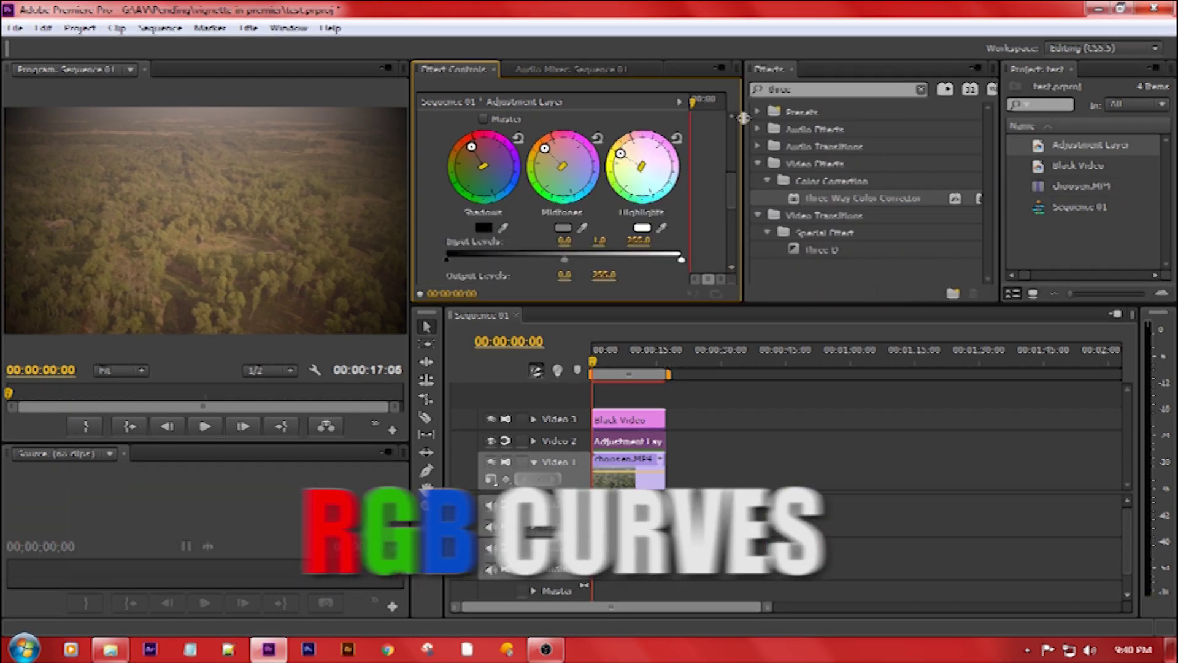
Search 'rgb' and apply RGB Curves to the Adjustment Layer
double_click(876, 91)
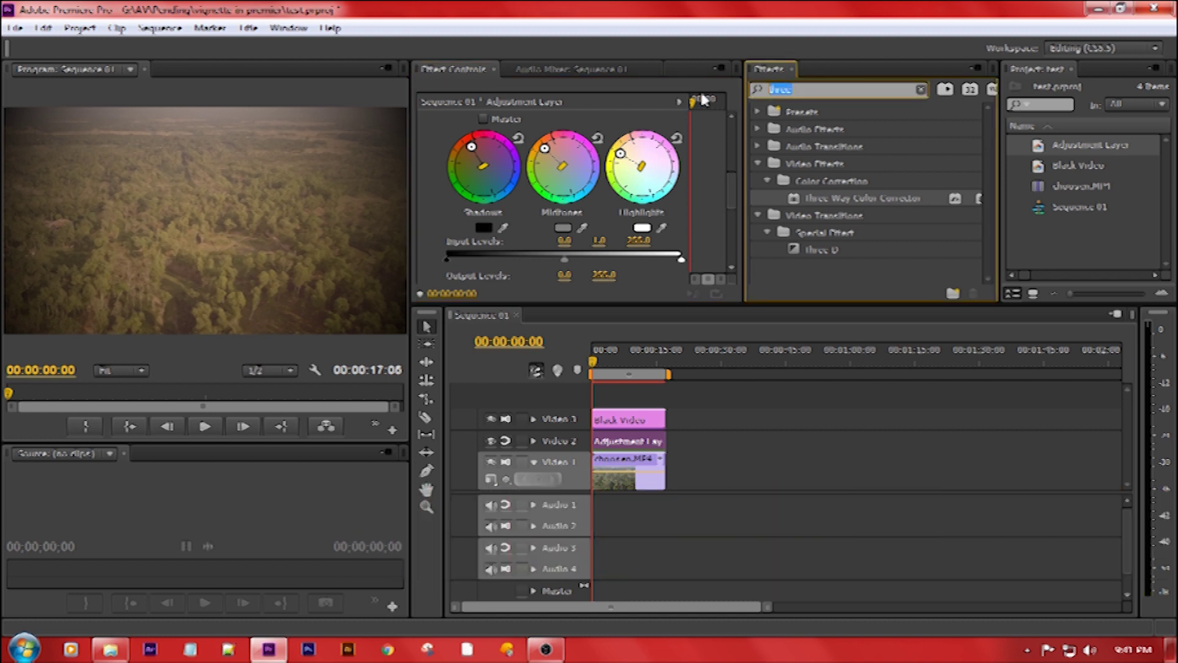
text(rgb)
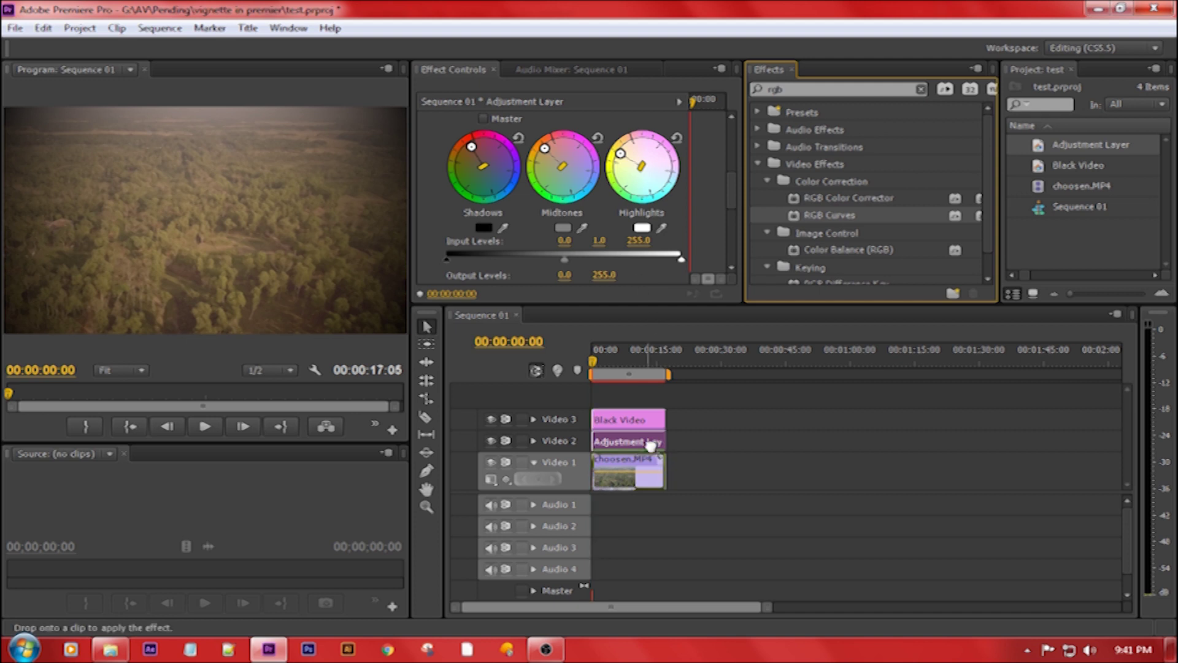
drag(836, 220, 623, 441)
drag(728, 173, 735, 231)
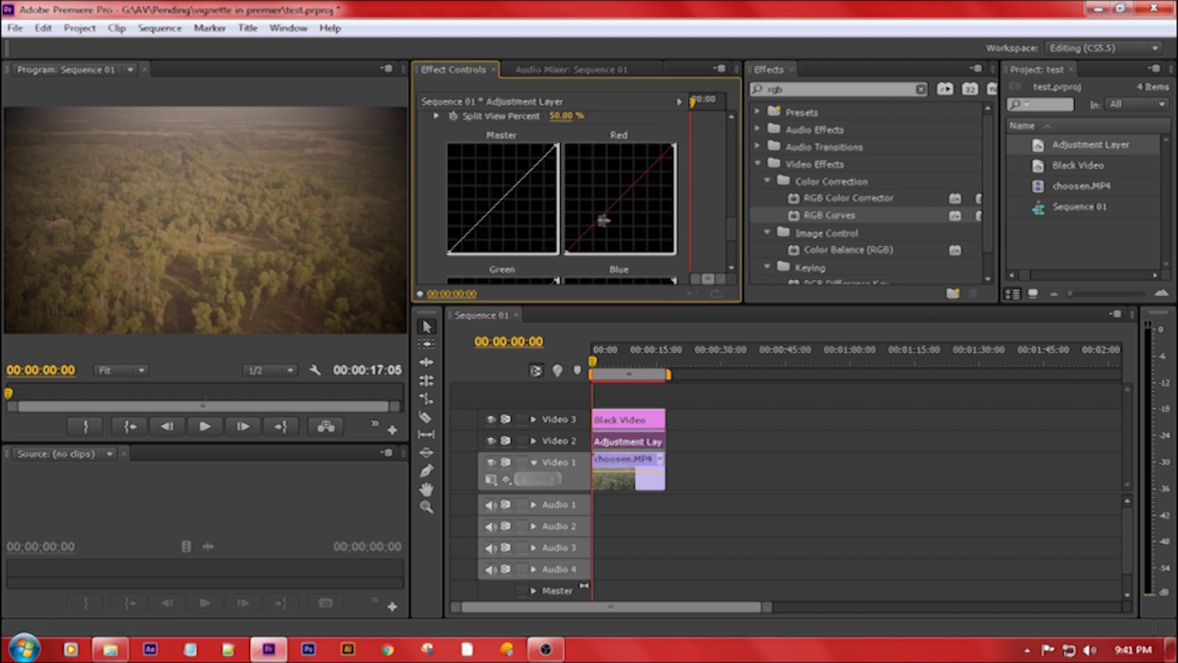
Bend the Master curve into an S-shape for stronger contrast
drag(528, 168, 525, 161)
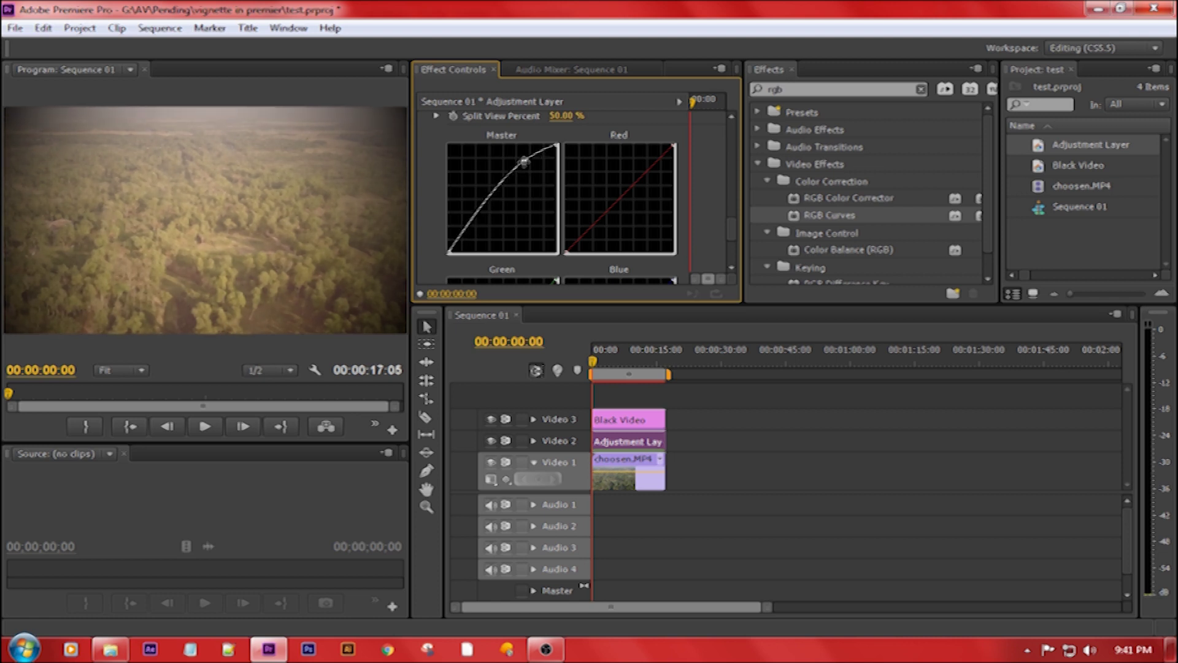
drag(485, 207, 486, 224)
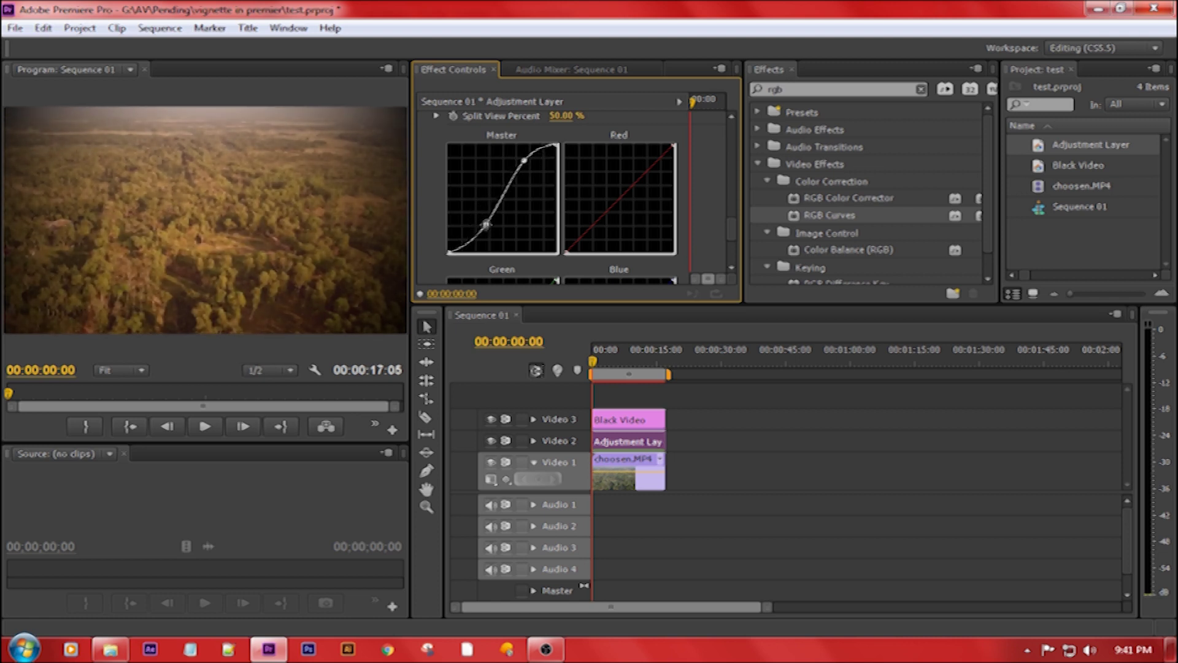
mouse_move(486, 224)
mouse_down()
mouse_move(477, 233)
mouse_move(485, 227)
mouse_up()
drag(626, 441, 726, 410)
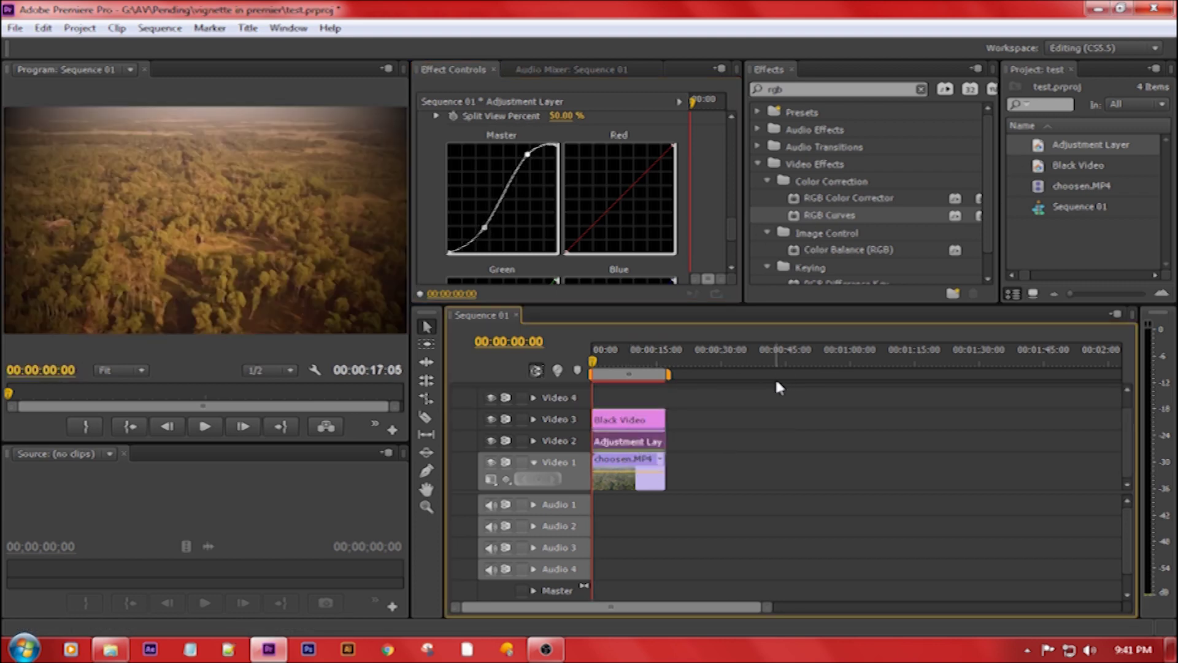
scroll(679, 452, down, 2)
Zoom the timeline out and scrub from 00:00:01:24 to 00:00:06:24 to review the grade
key(minus)
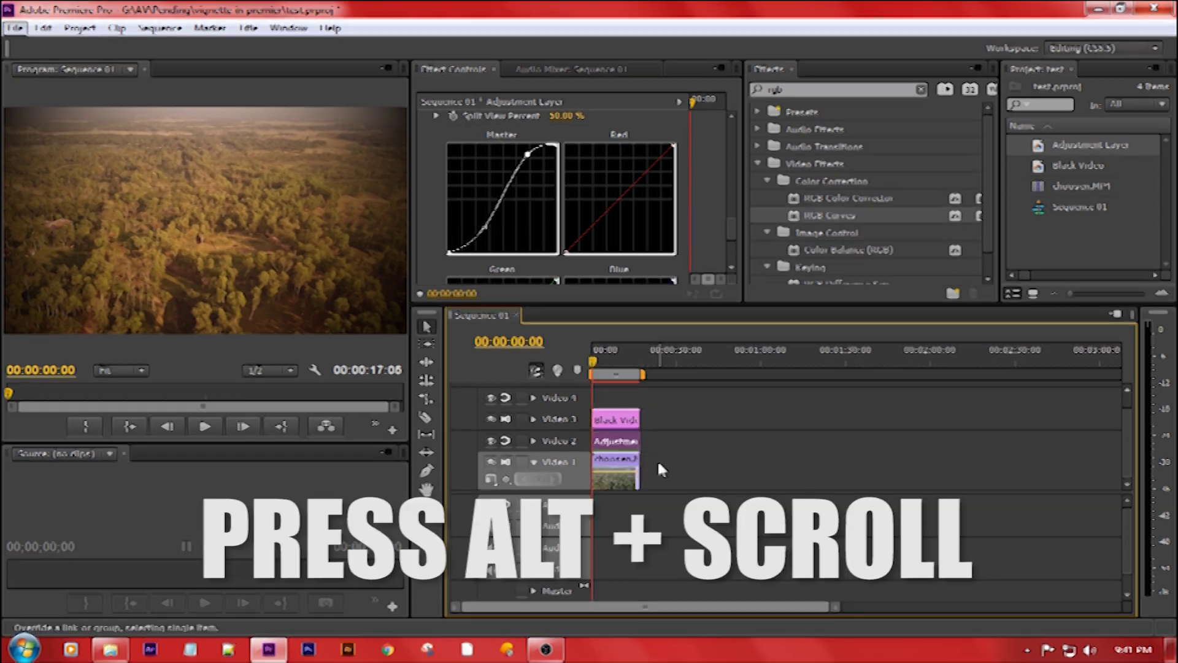
scroll(599, 441, up, 1)
scroll(598, 441, up, 2)
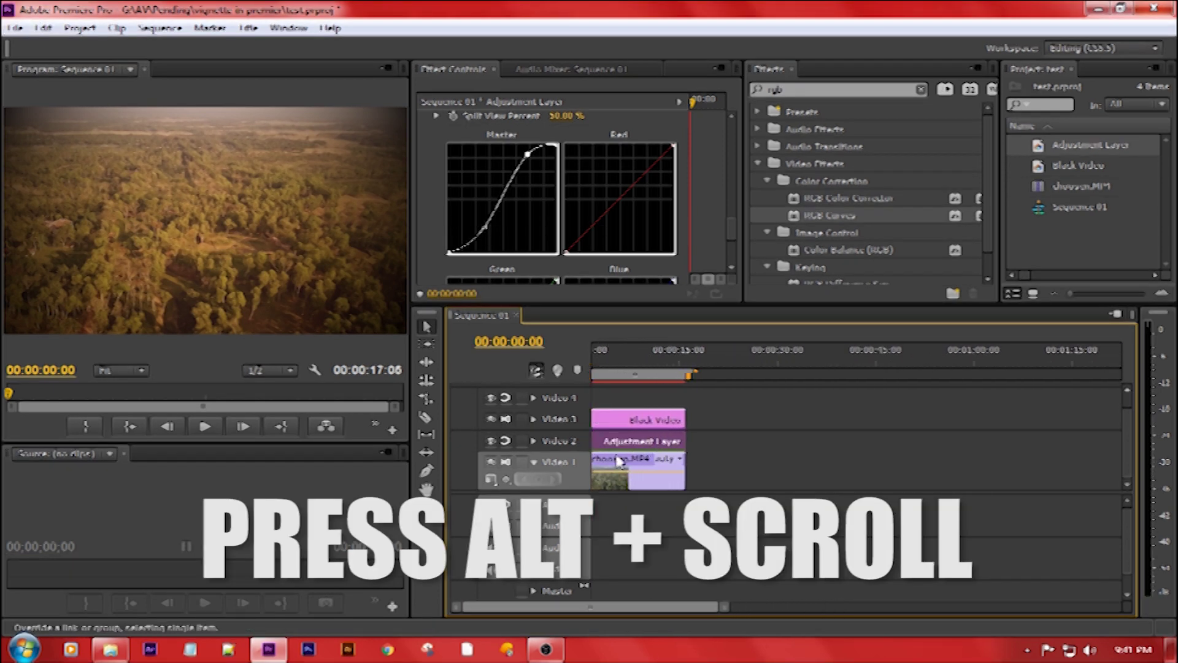
scroll(598, 441, up, 2)
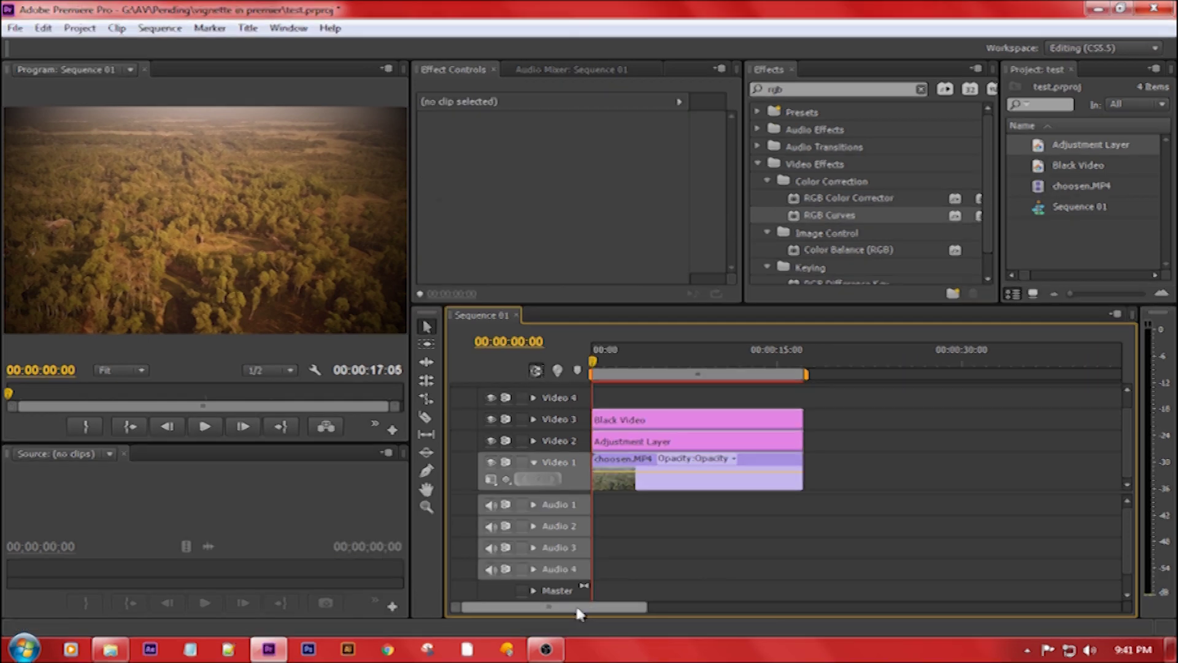
click(617, 365)
drag(617, 365, 698, 377)
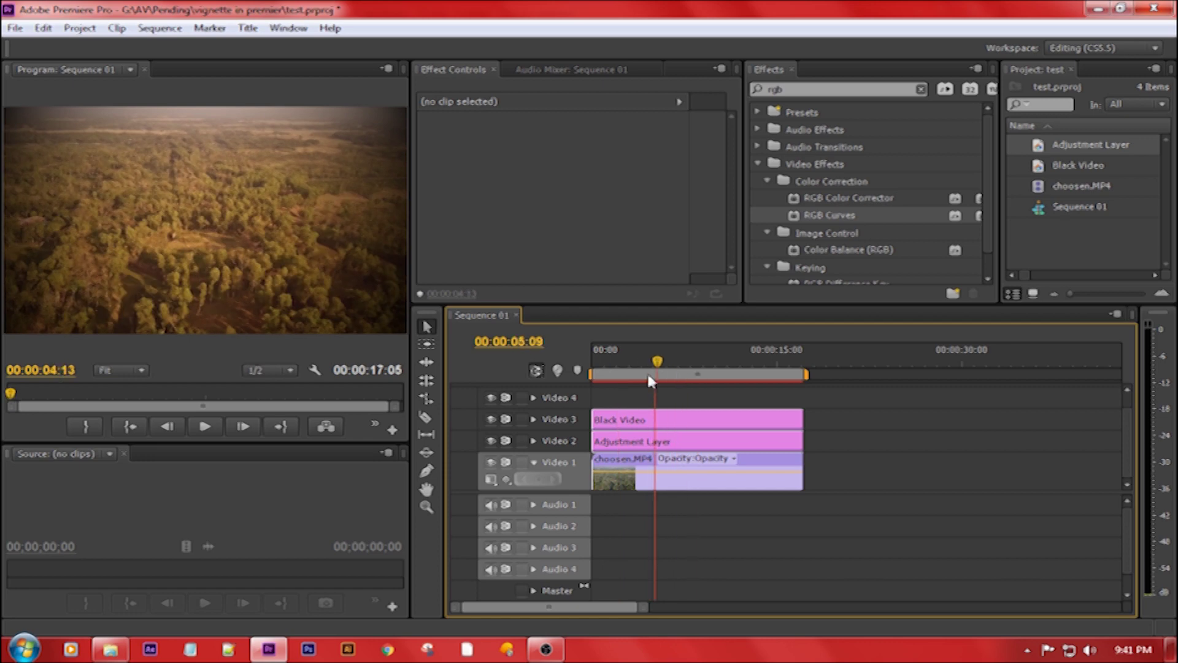
drag(698, 377, 677, 377)
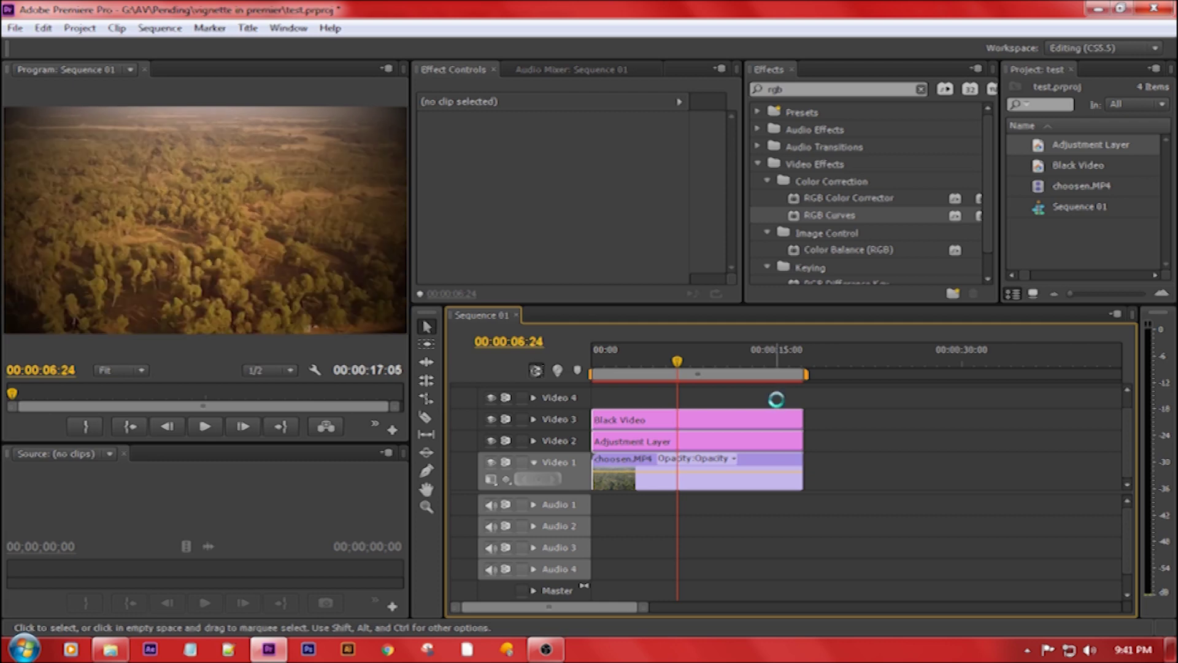
key(ctrl+m)
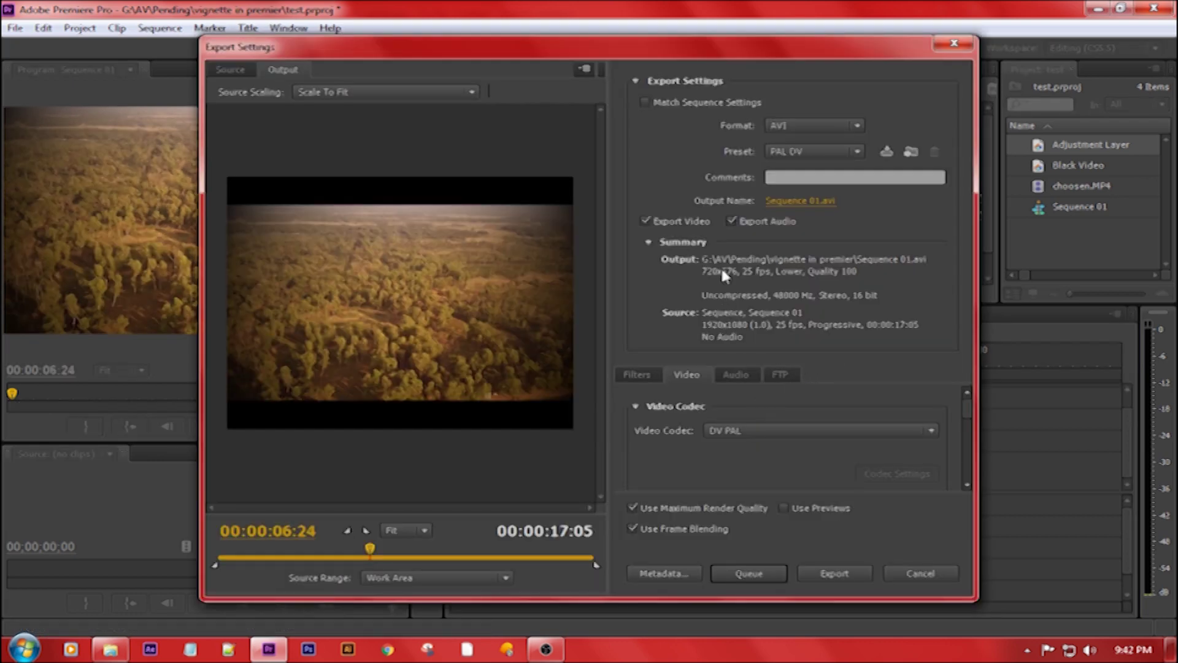
Set the export format to H.264 with the HD 1080p 29.97 preset
click(799, 125)
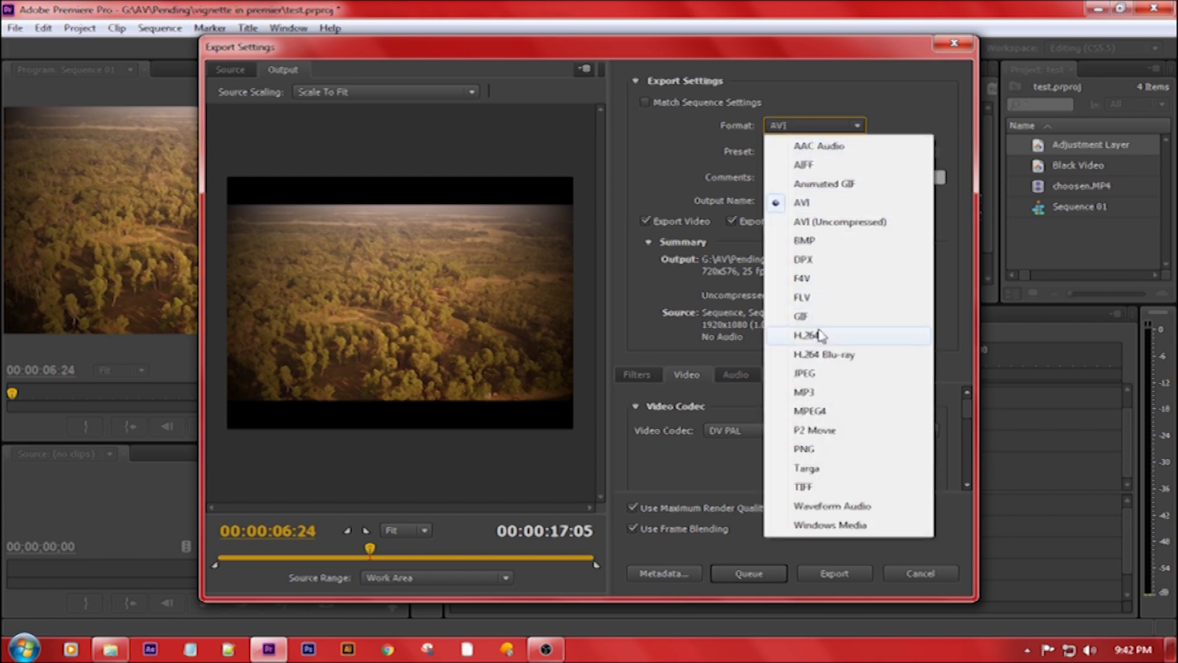
click(810, 335)
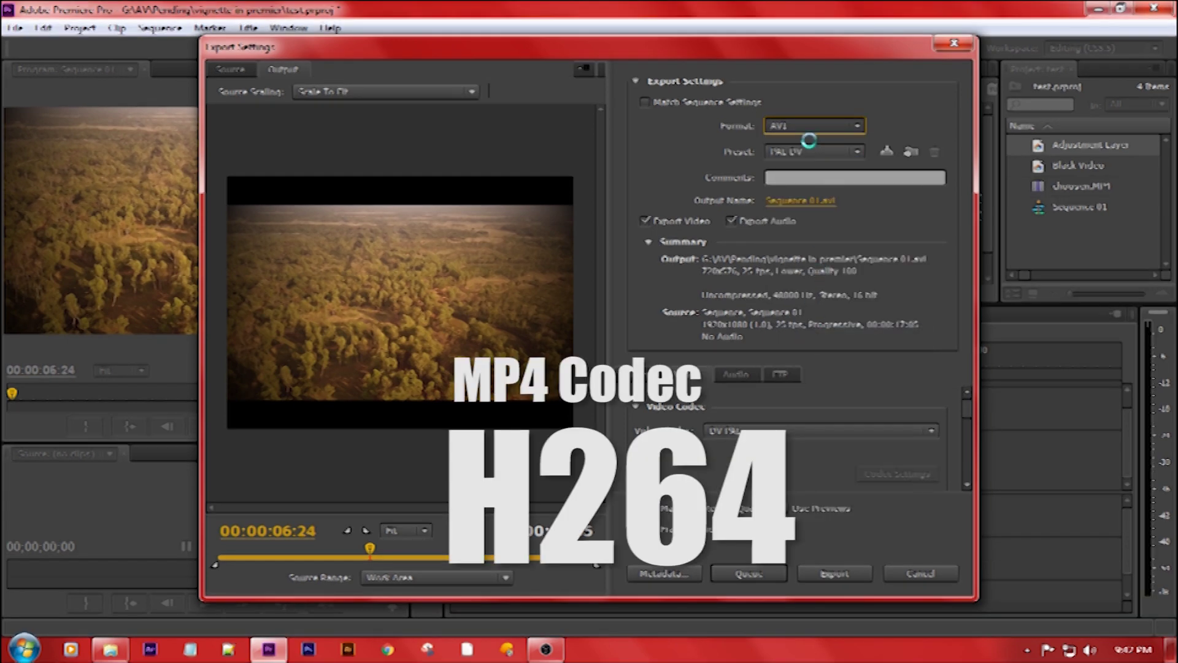
click(836, 151)
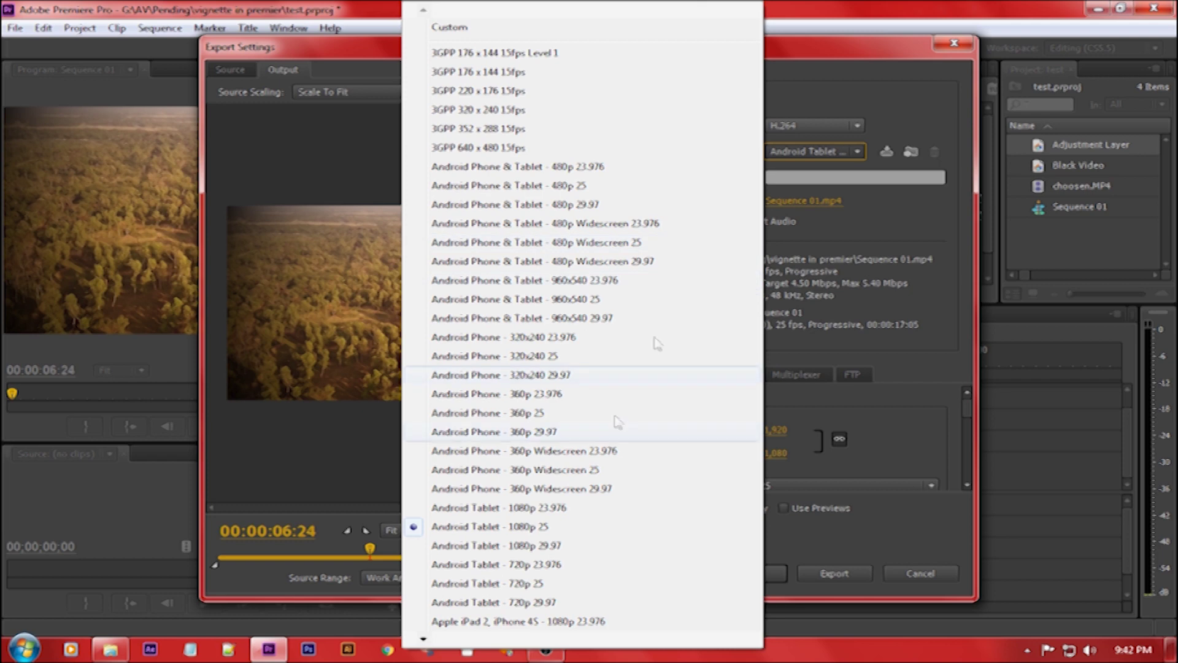
mouse_move(422, 640)
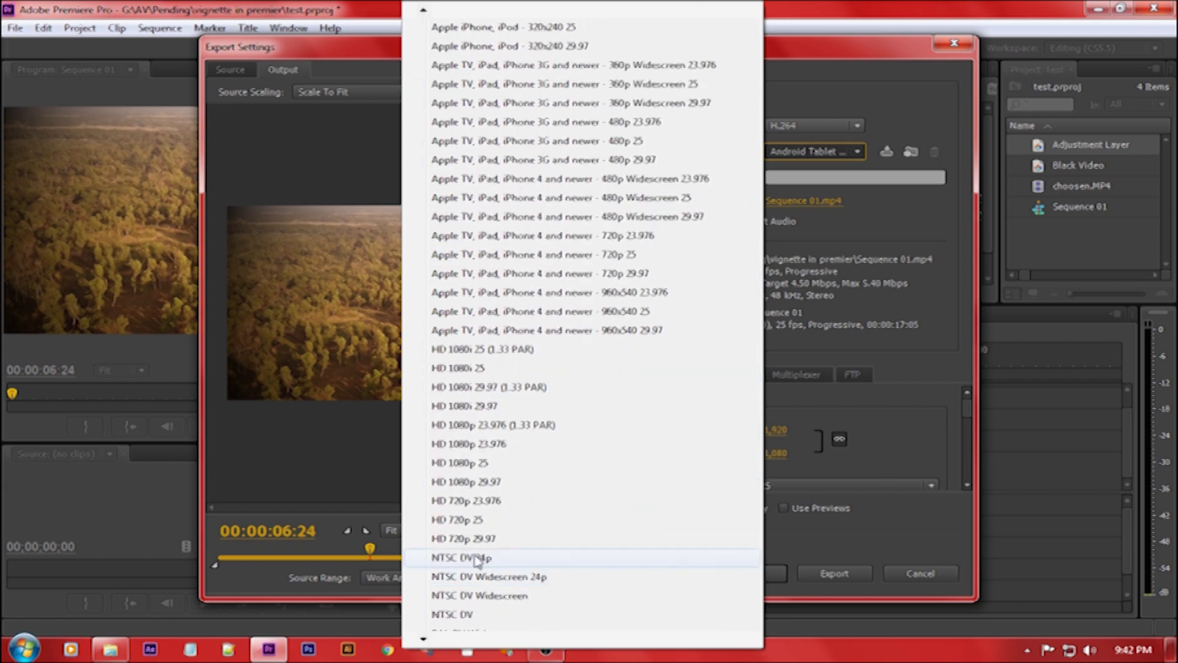
click(494, 485)
Name the export output file test1.mp4
click(814, 200)
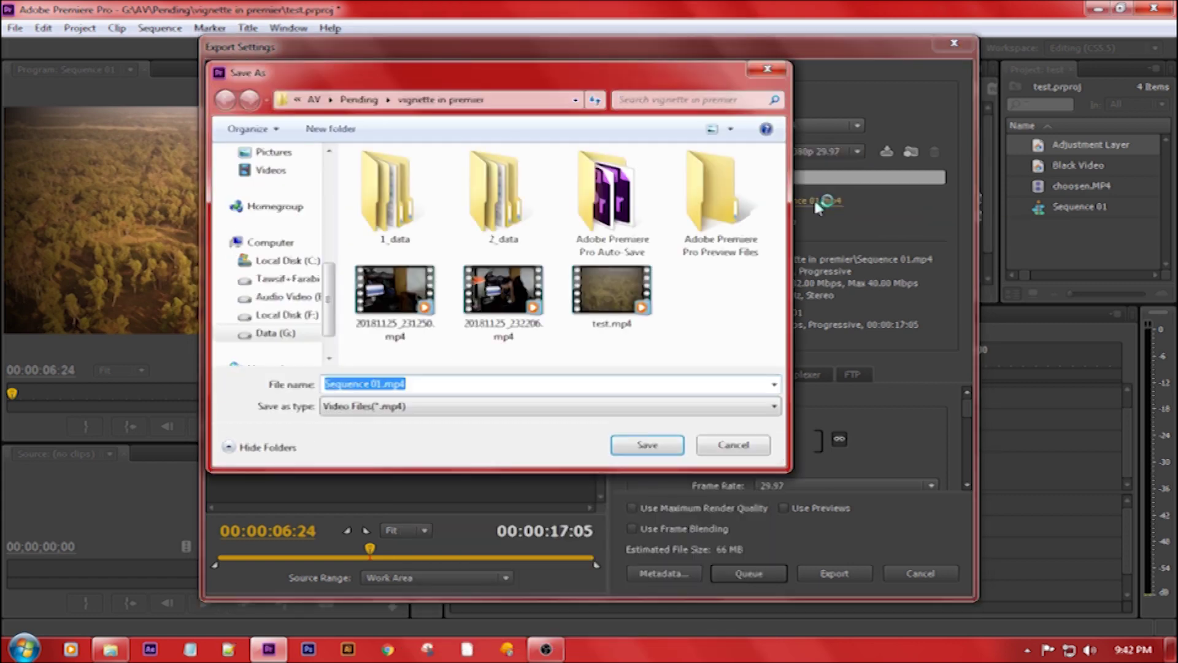
text(test1)
key(Return)
drag(970, 425, 970, 443)
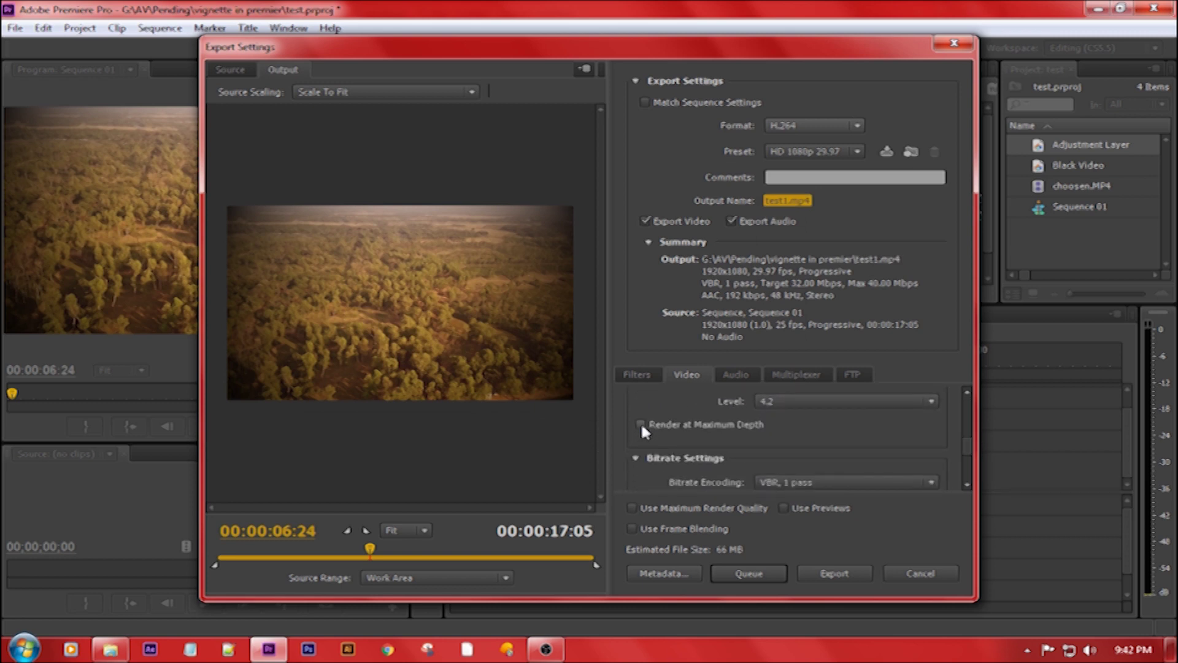
Enable Maximum Depth, Maximum Render Quality and Frame Blending, then encode the sequence to test1.mp4
click(641, 424)
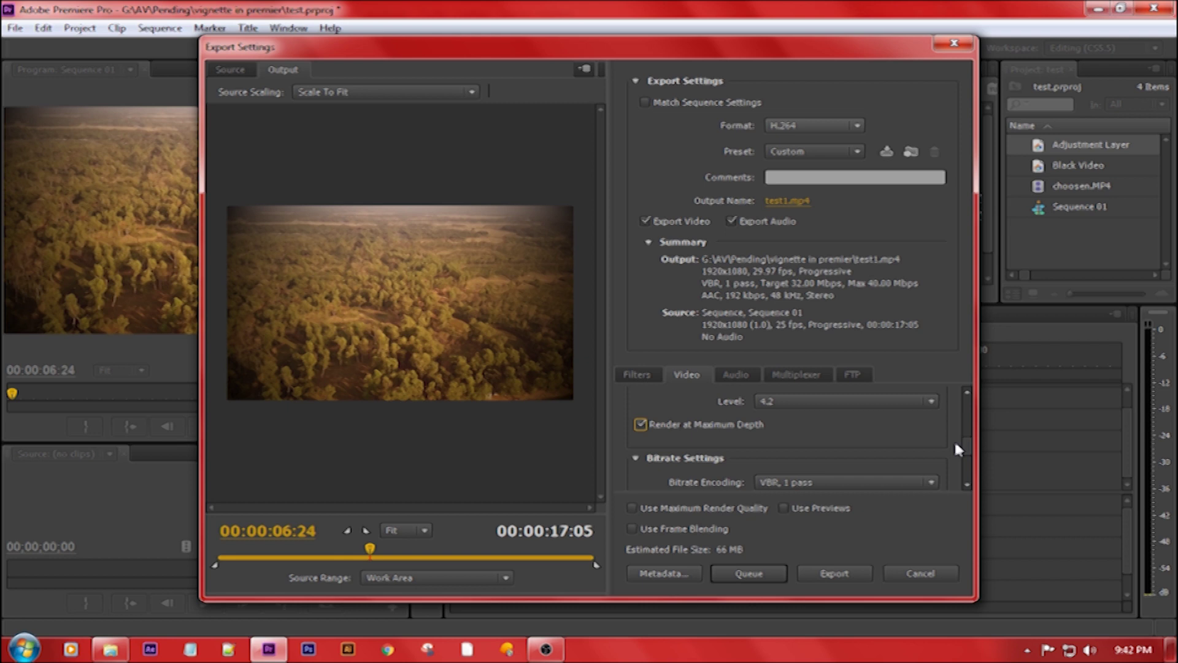
click(639, 510)
click(700, 529)
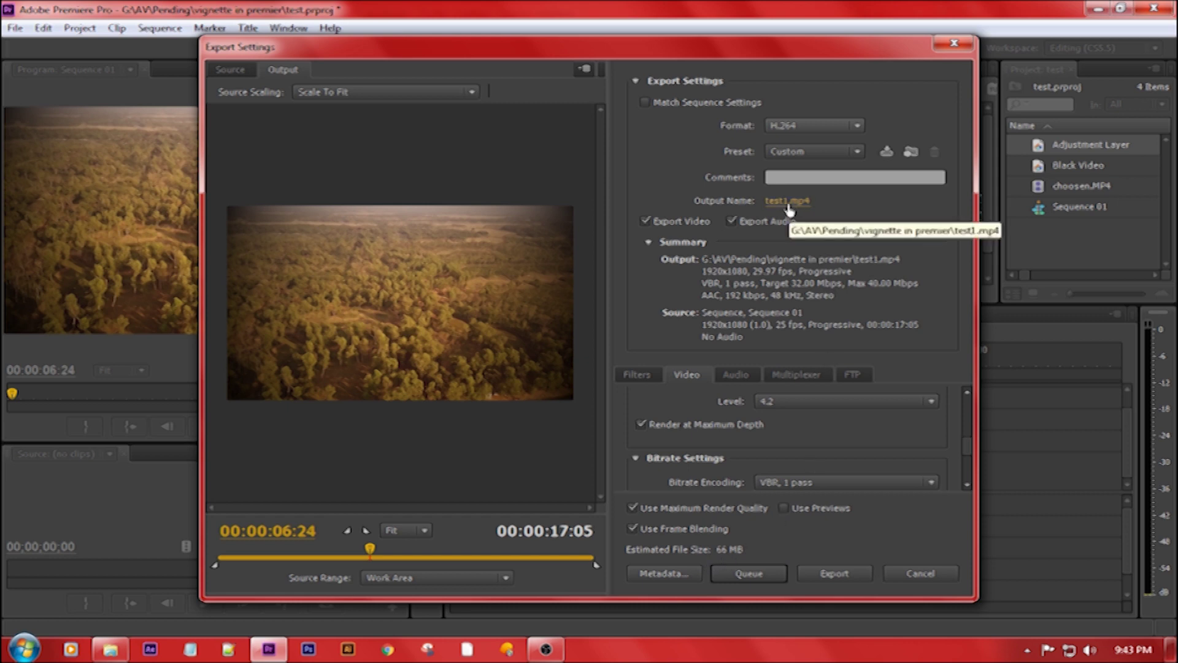
click(835, 573)
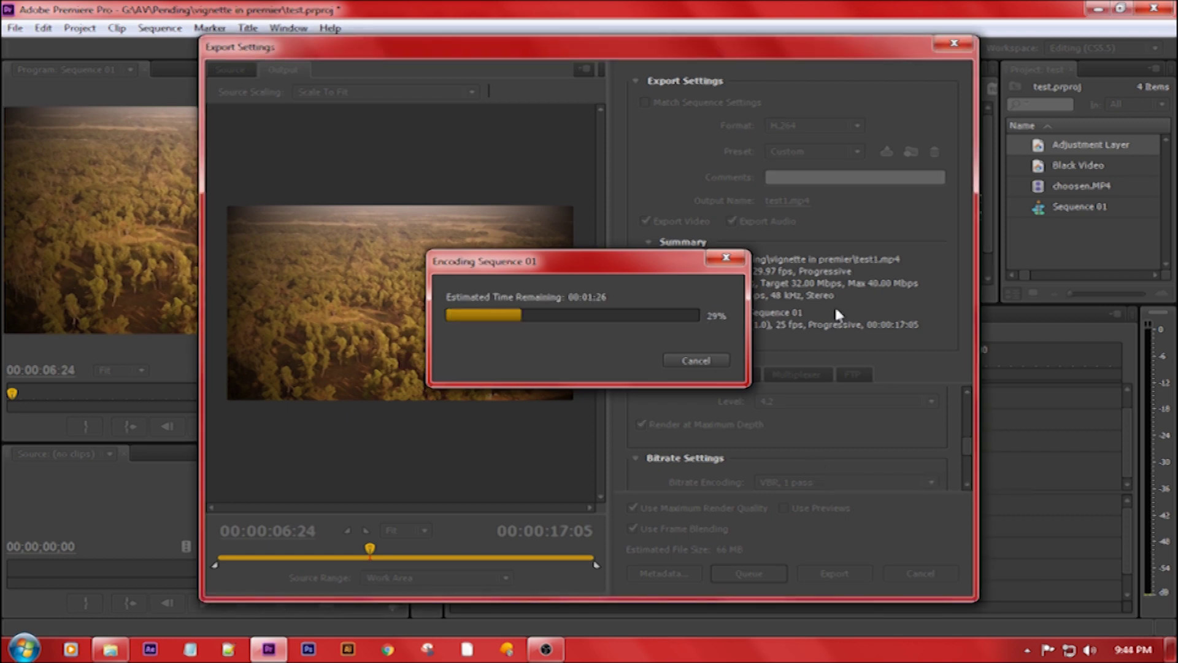